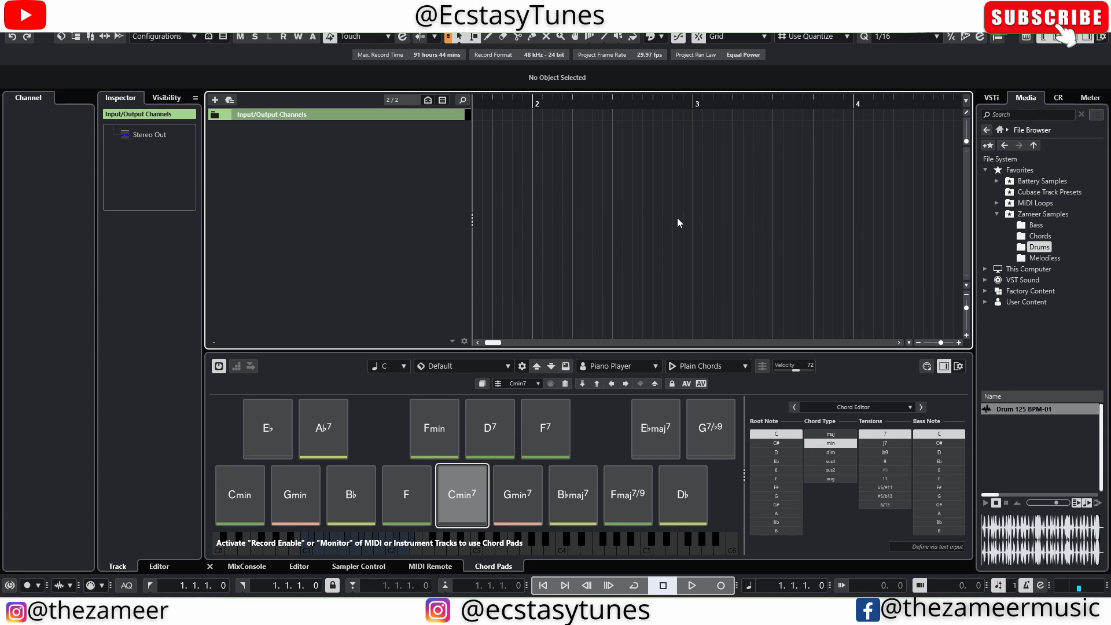
Step: Create an instrument track with SynthMaster 2 from the VST Instruments collection and open the synth's preset browser
{"action": "left_click", "coordinate": [999, 131]}
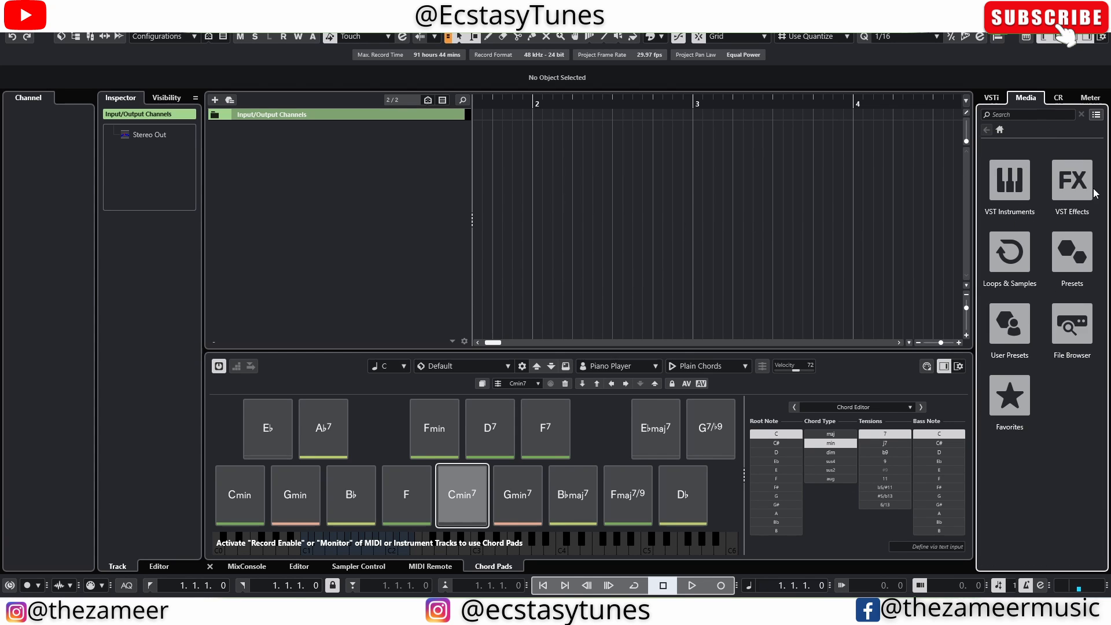
{"action": "left_click", "coordinate": [1032, 211]}
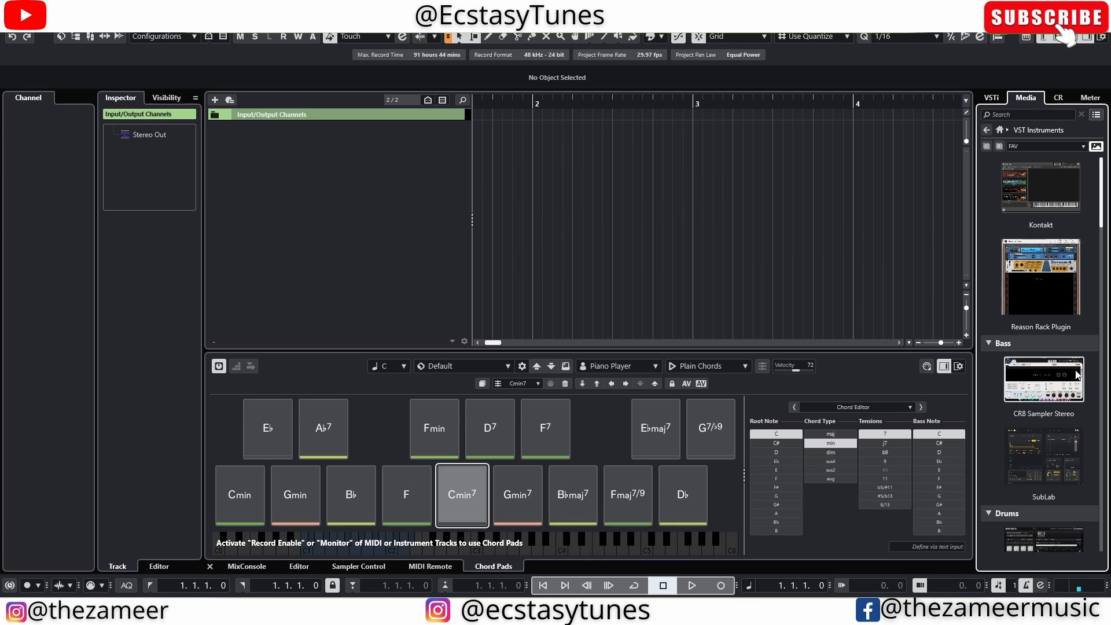
{"action": "scroll", "coordinate": [1063, 386], "scroll_direction": "down", "scroll_amount": 3}
{"action": "scroll", "coordinate": [1012, 388], "scroll_direction": "down", "scroll_amount": 15}
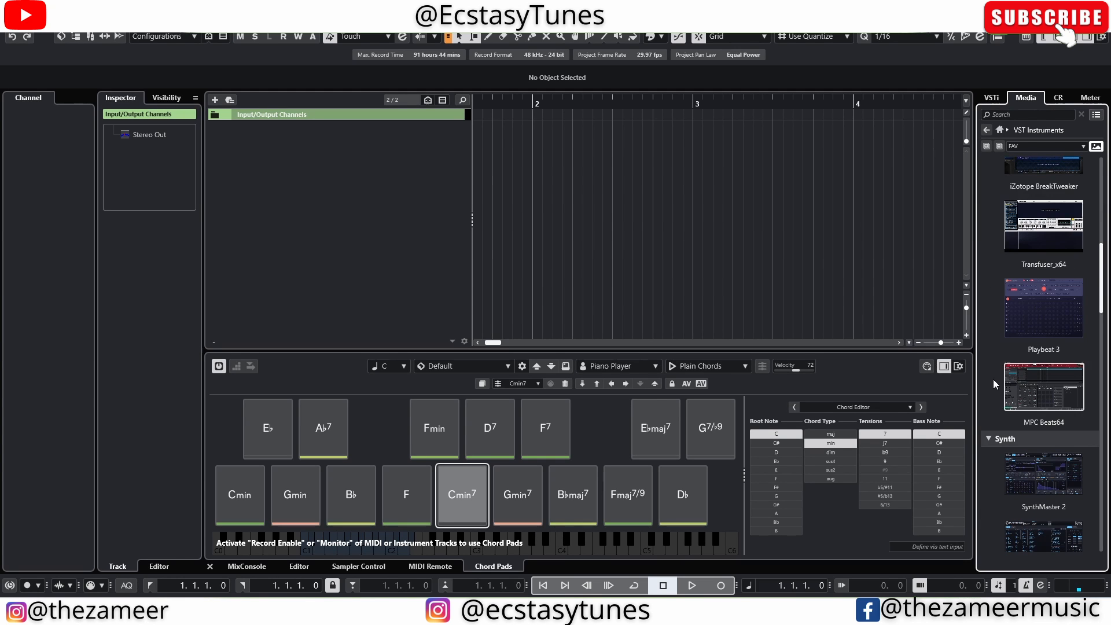
{"action": "scroll", "coordinate": [1045, 385], "scroll_direction": "down", "scroll_amount": 6}
{"action": "left_click_drag", "start_coordinate": [1047, 382], "coordinate": [360, 197]}
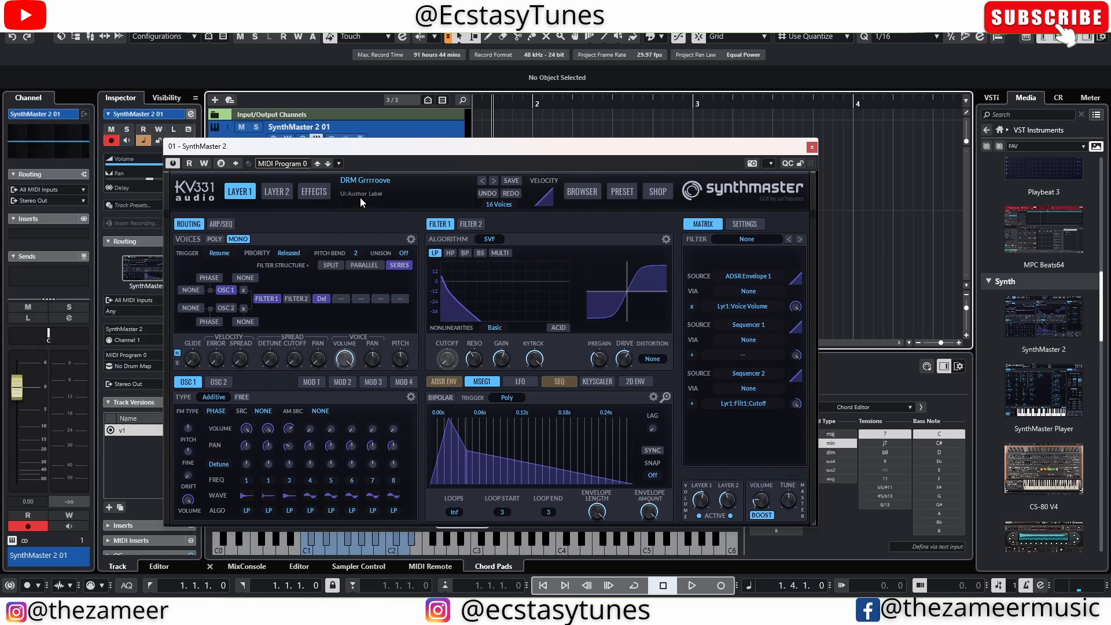
{"action": "left_click", "coordinate": [583, 192]}
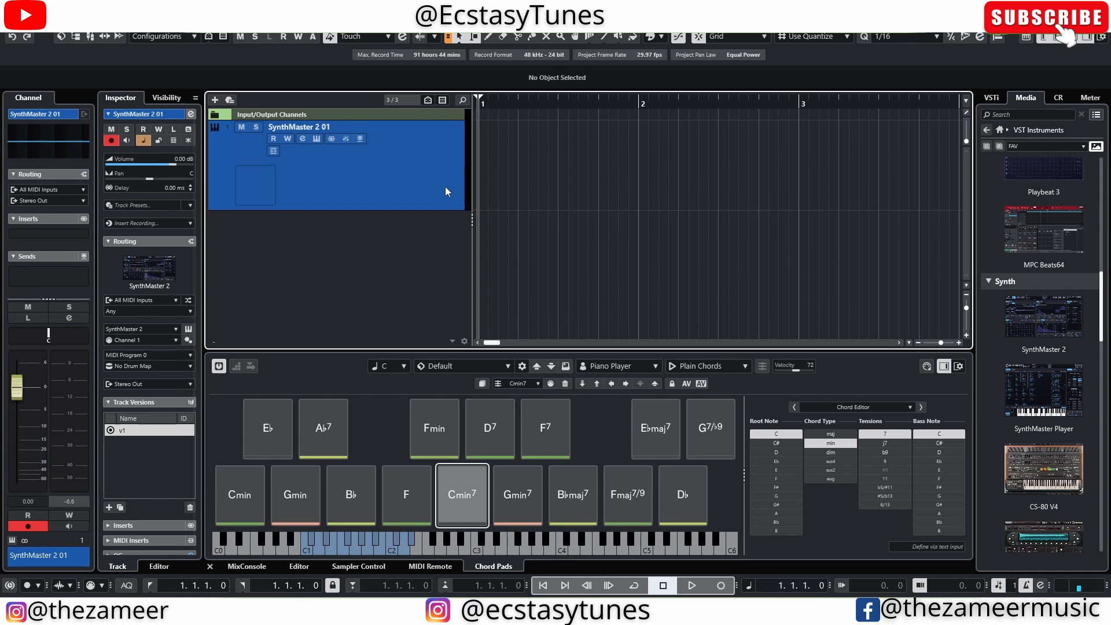
Step: Record a held chord on the SynthMaster 2 01 track and shorten the MIDI part to end at bar 4
{"action": "key", "text": "KP_Multiply"}
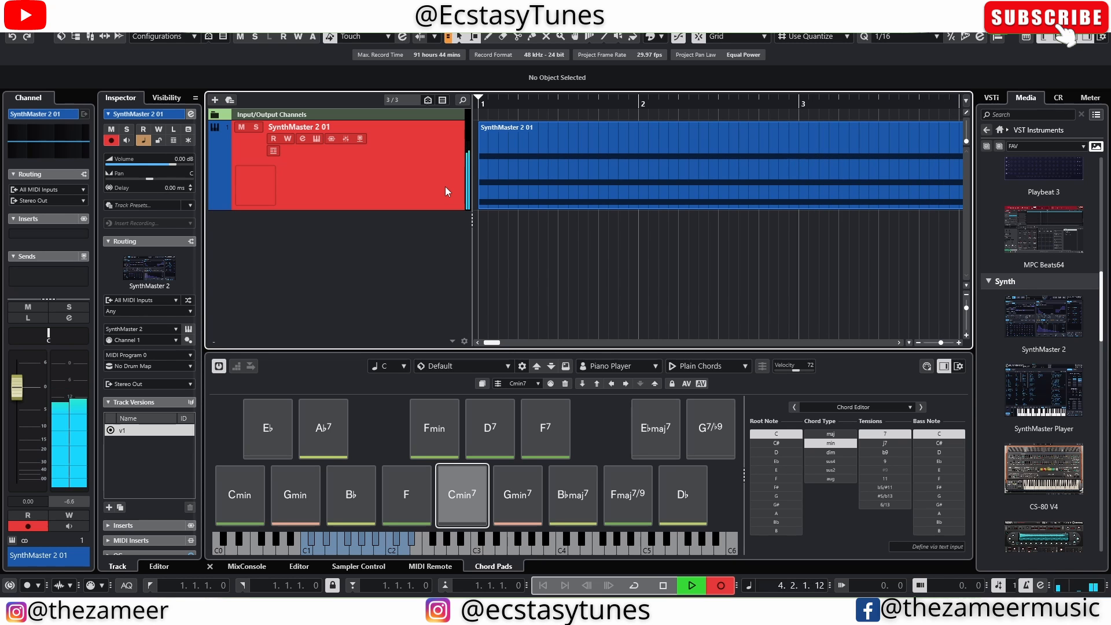
{"action": "key", "text": "space"}
{"action": "key", "text": "g"}
{"action": "key", "text": "g"}
{"action": "key", "text": "g"}
{"action": "key", "text": "g"}
{"action": "key", "text": "g"}
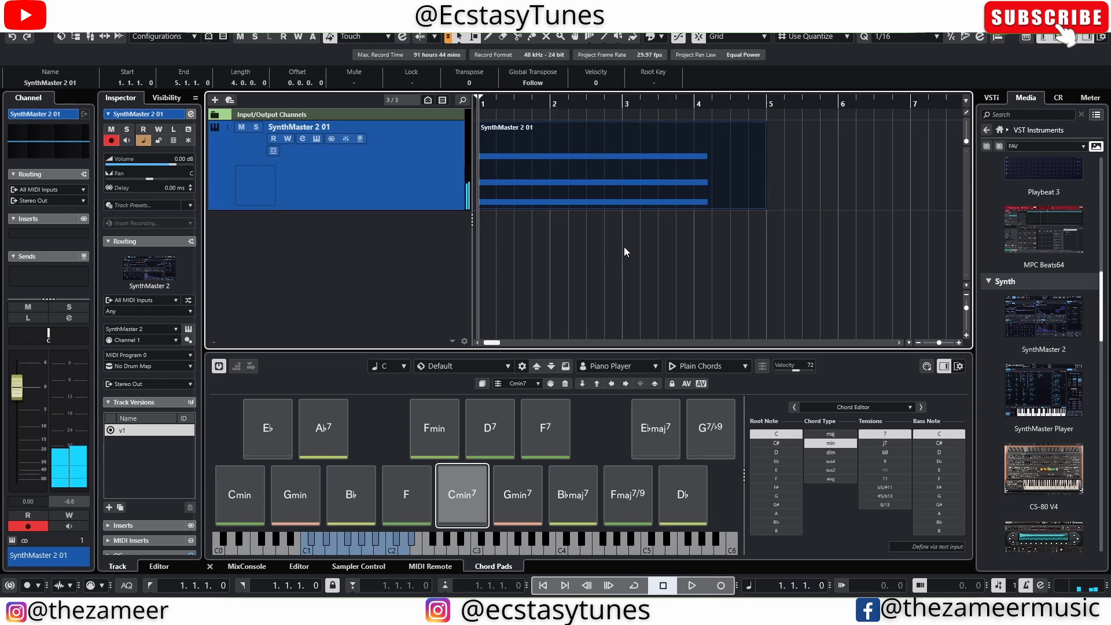
{"action": "left_click", "coordinate": [689, 217]}
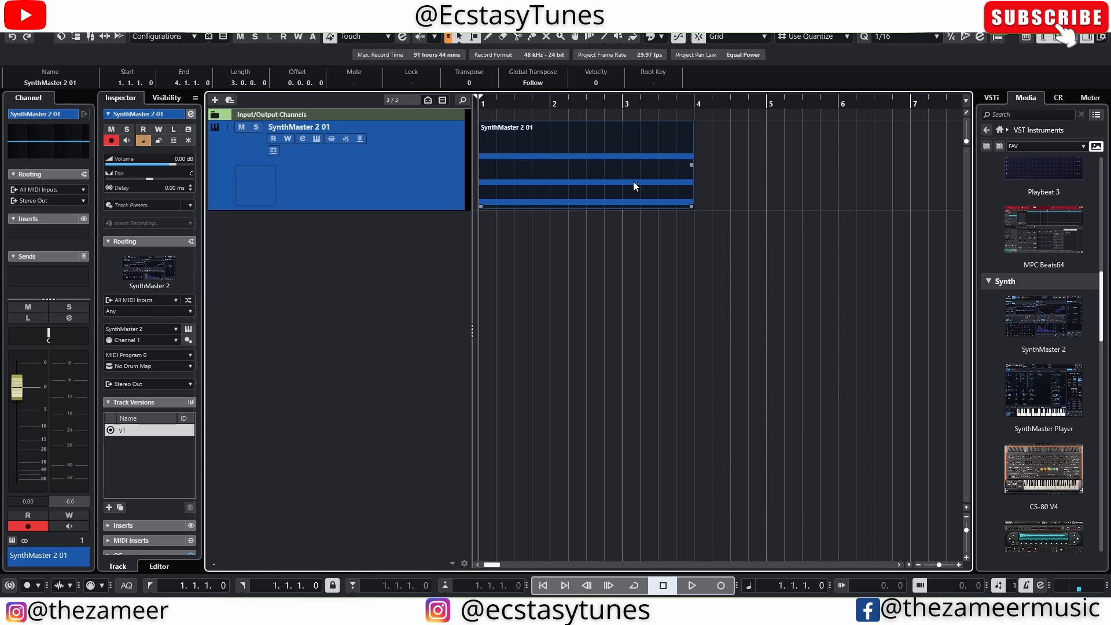
Step: Render the SynthMaster 2 01 MIDI part in place with the current settings
{"action": "left_click", "coordinate": [785, 188]}
{"action": "left_click", "coordinate": [603, 186]}
{"action": "right_click", "coordinate": [595, 186]}
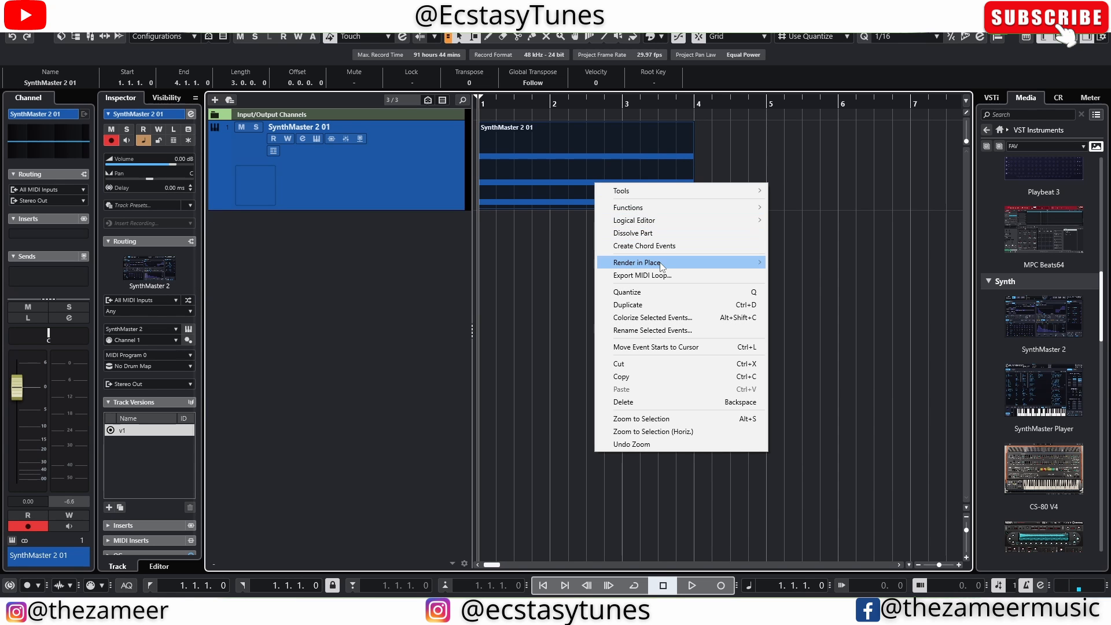
{"action": "mouse_move", "coordinate": [723, 262]}
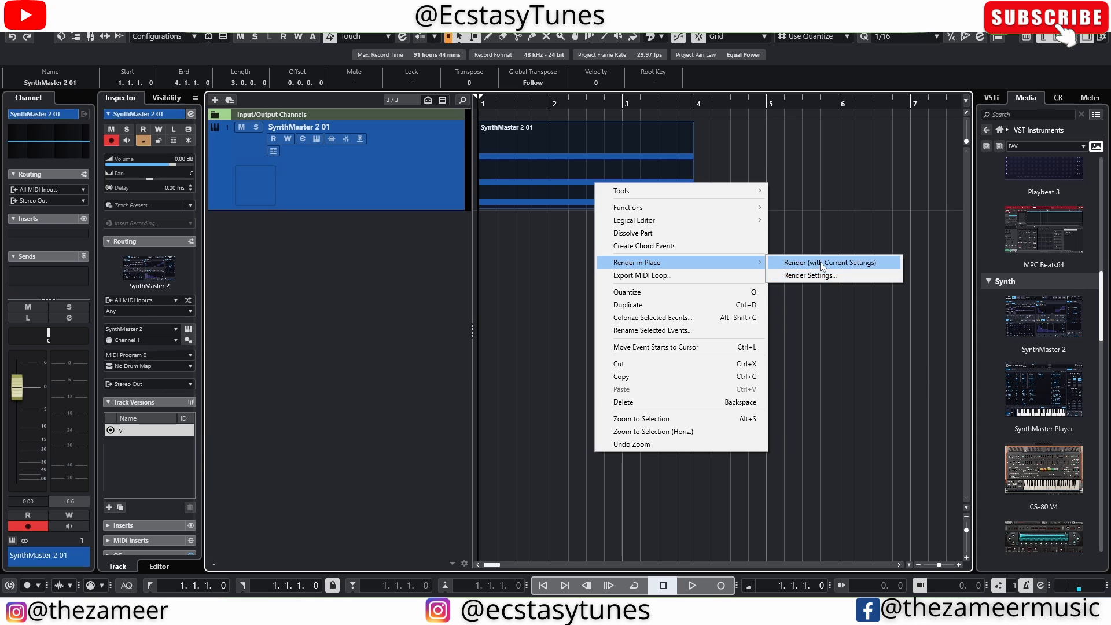
{"action": "left_click", "coordinate": [837, 264]}
{"action": "left_click", "coordinate": [654, 295]}
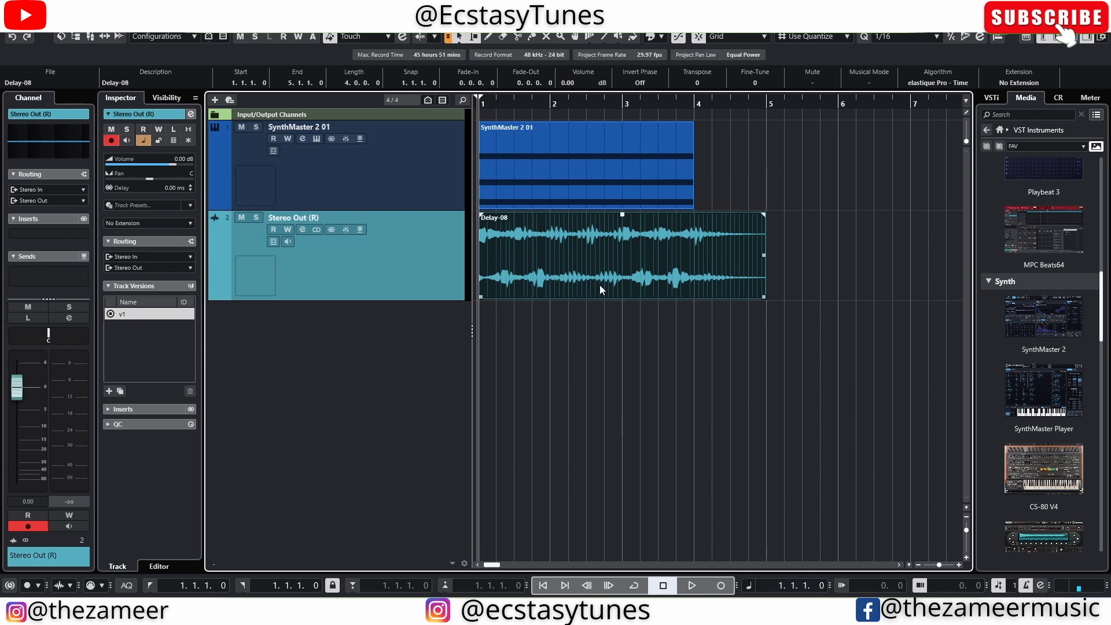
Step: Examine the MIDI part's Render in Place settings and its file location folder, and close them without rendering
{"action": "left_click", "coordinate": [595, 202]}
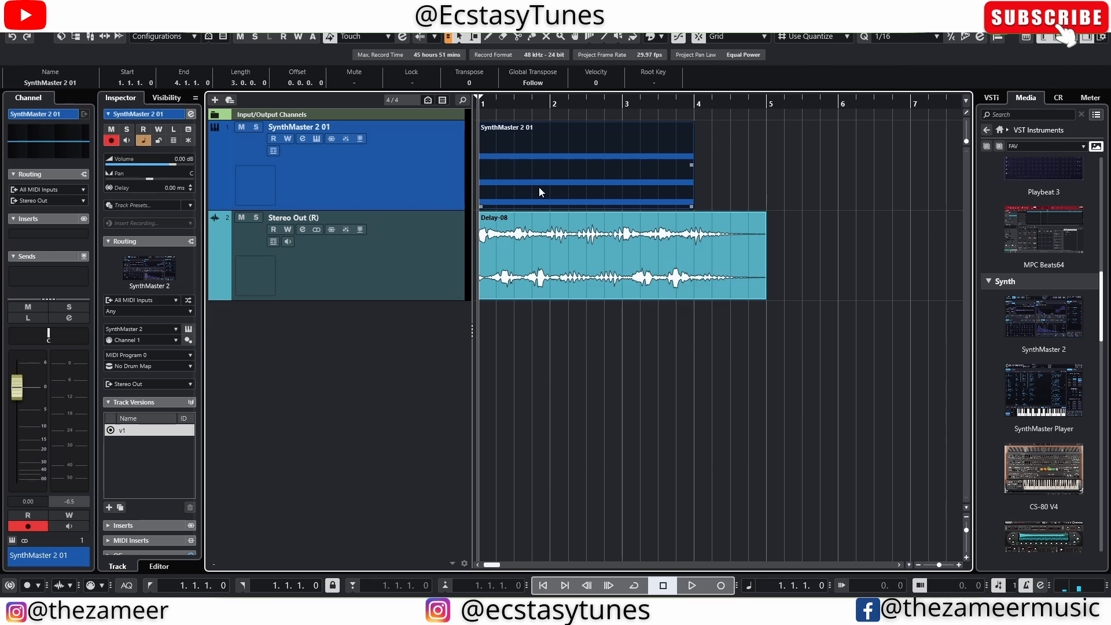
{"action": "right_click", "coordinate": [582, 175]}
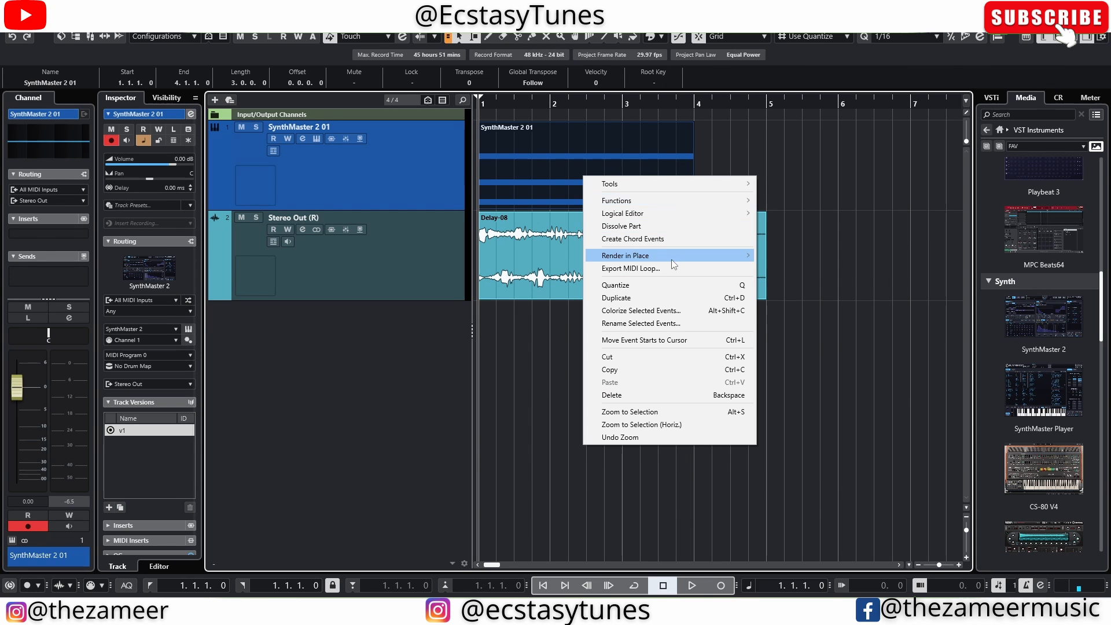
{"action": "mouse_move", "coordinate": [672, 257]}
{"action": "left_click", "coordinate": [808, 273]}
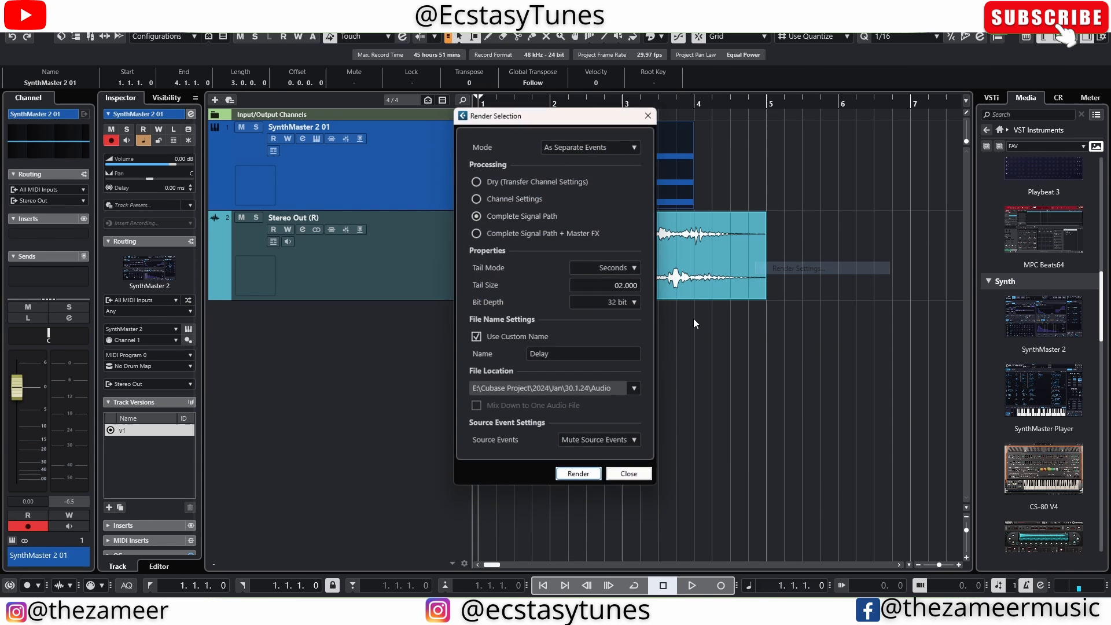
{"action": "left_click", "coordinate": [635, 389]}
{"action": "left_click", "coordinate": [660, 405]}
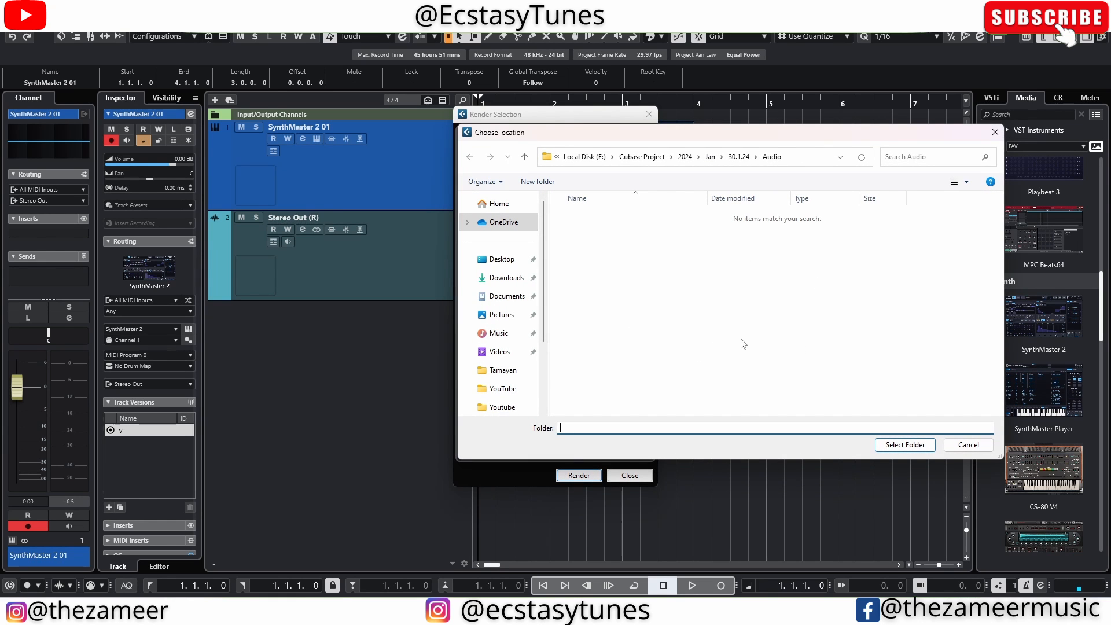
{"action": "left_click", "coordinate": [968, 444]}
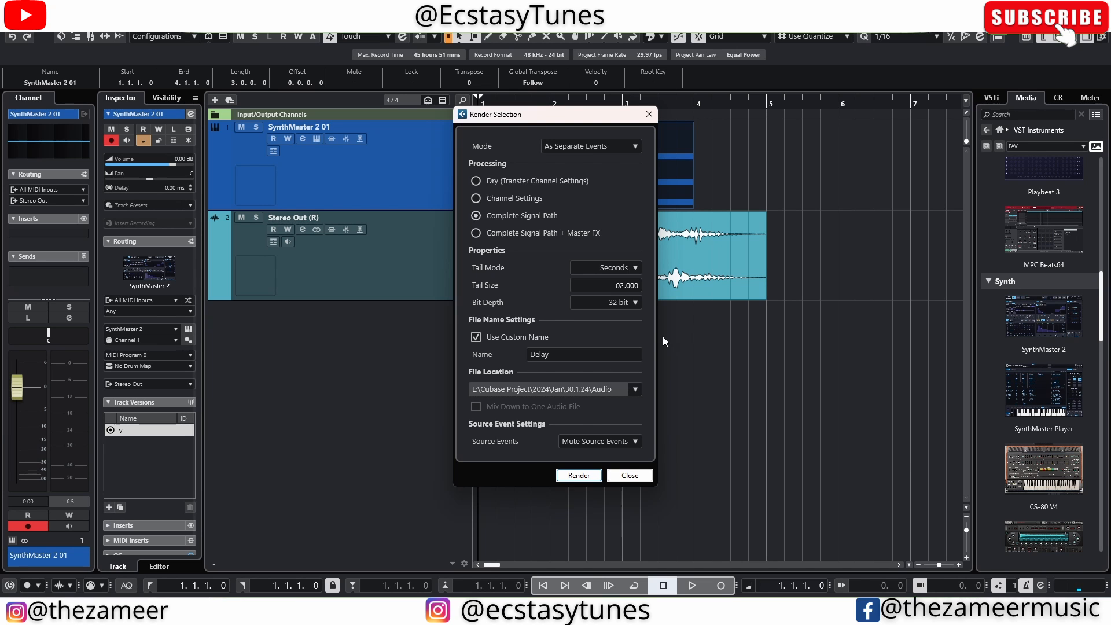
{"action": "left_click", "coordinate": [647, 478]}
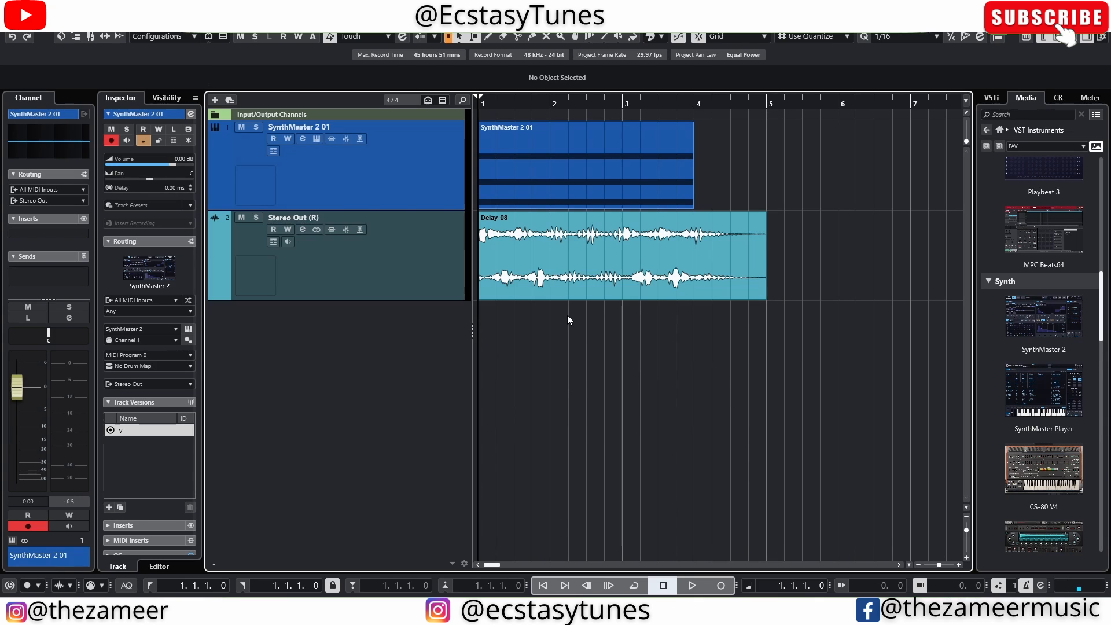
Step: Undo the in-place render of the MIDI part
{"action": "key", "text": "ctrl+z"}
{"action": "key", "text": "ctrl+z"}
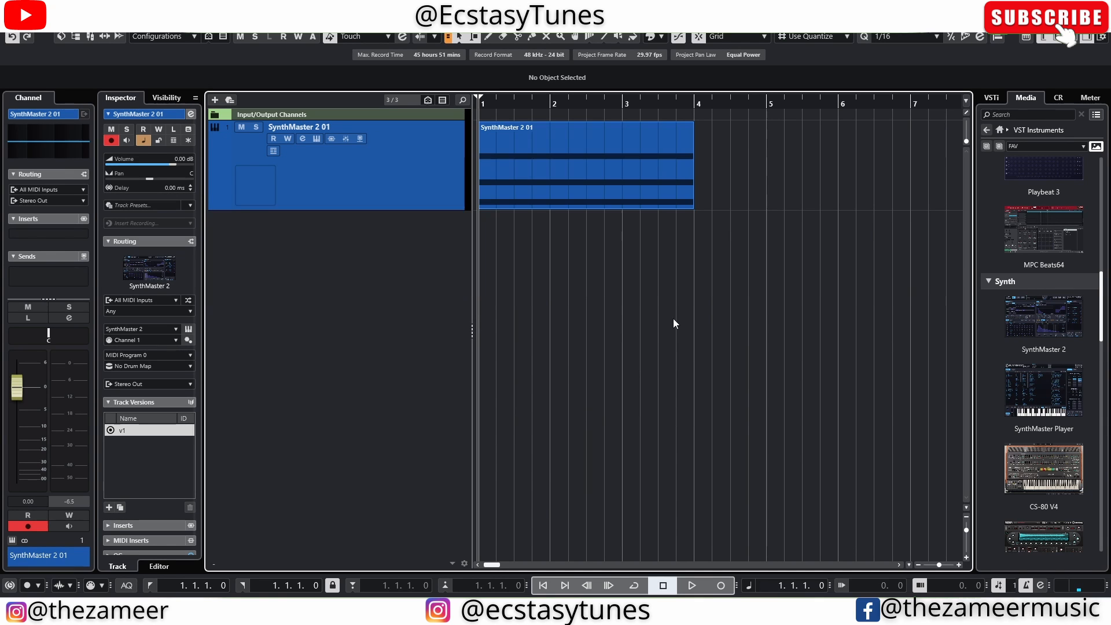
Step: Open the Export Selected Events settings for the SynthMaster 2 01 MIDI part
{"action": "left_click", "coordinate": [668, 190]}
{"action": "left_click", "coordinate": [630, 234]}
{"action": "left_click", "coordinate": [606, 203]}
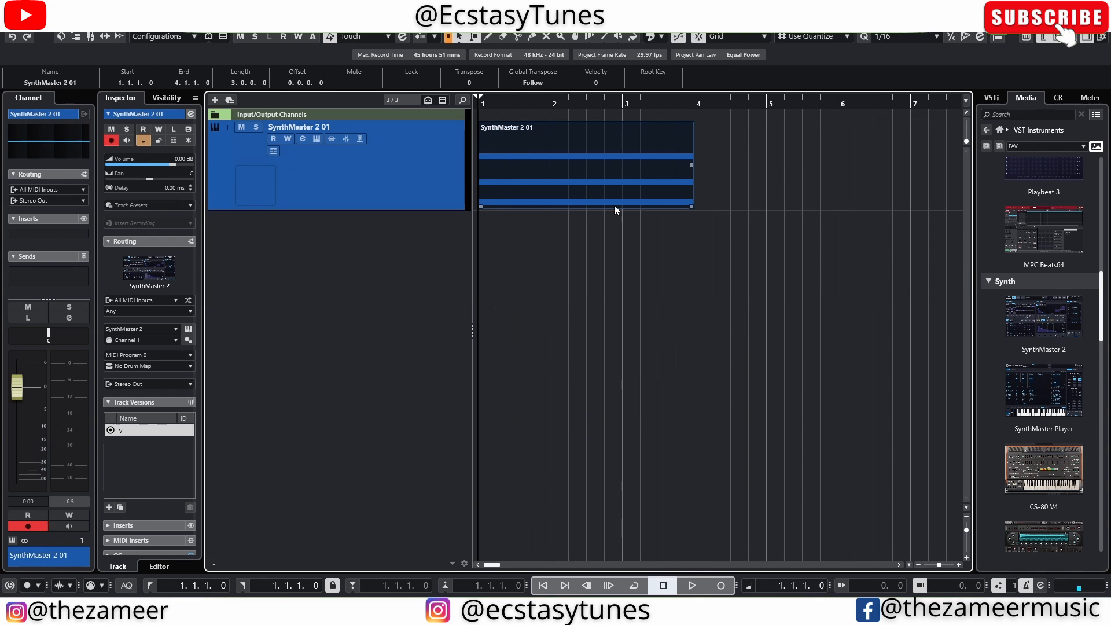
{"action": "left_click", "coordinate": [17, 24]}
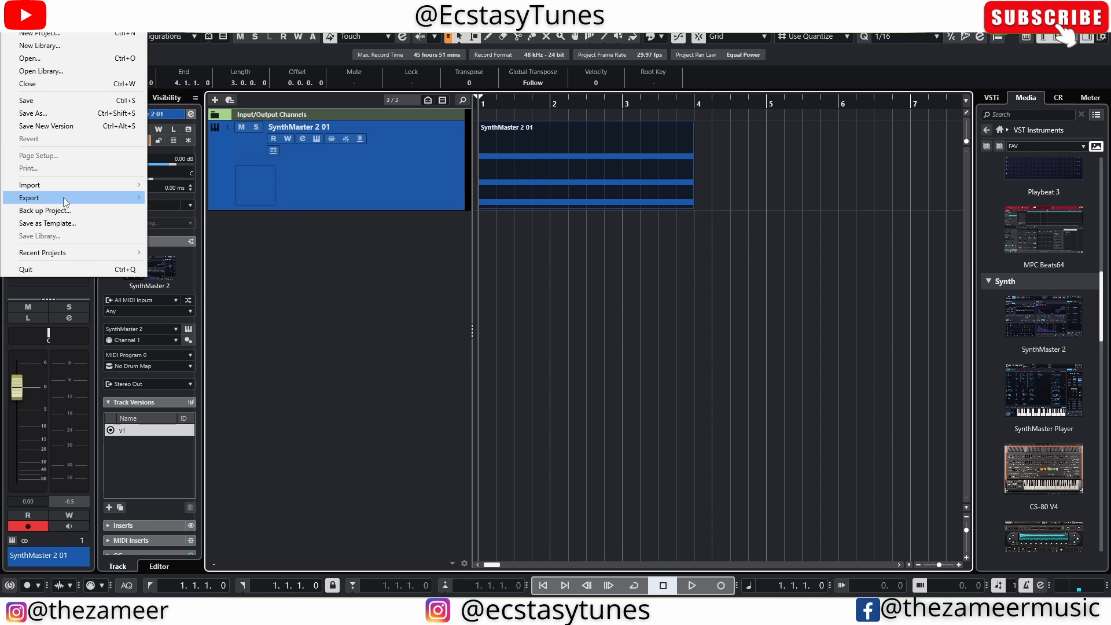
{"action": "mouse_move", "coordinate": [87, 198]}
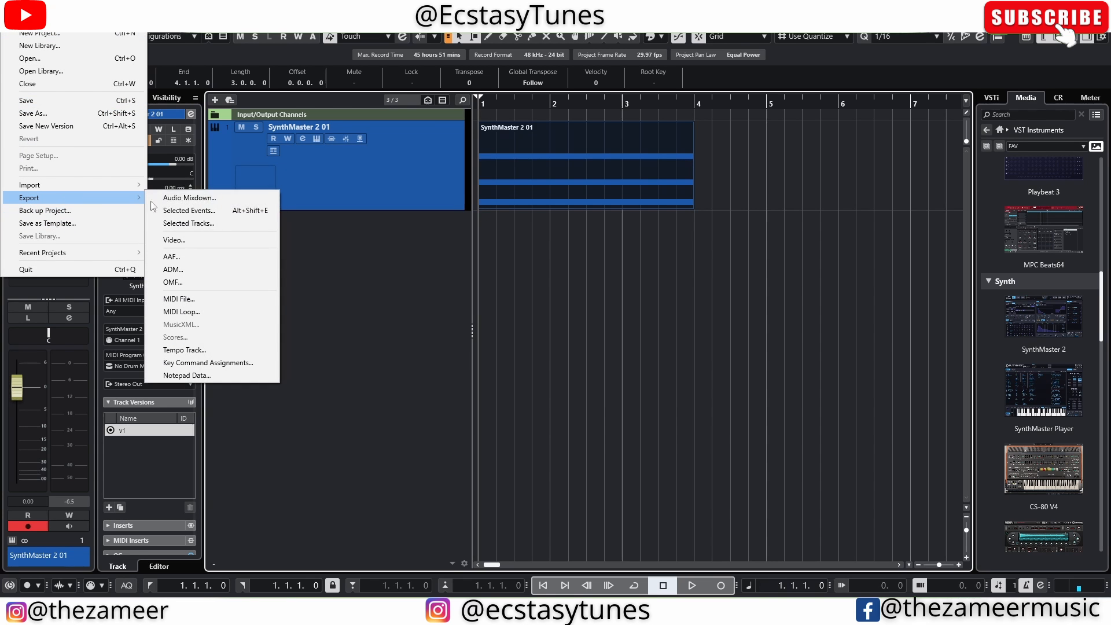
{"action": "left_click", "coordinate": [206, 212]}
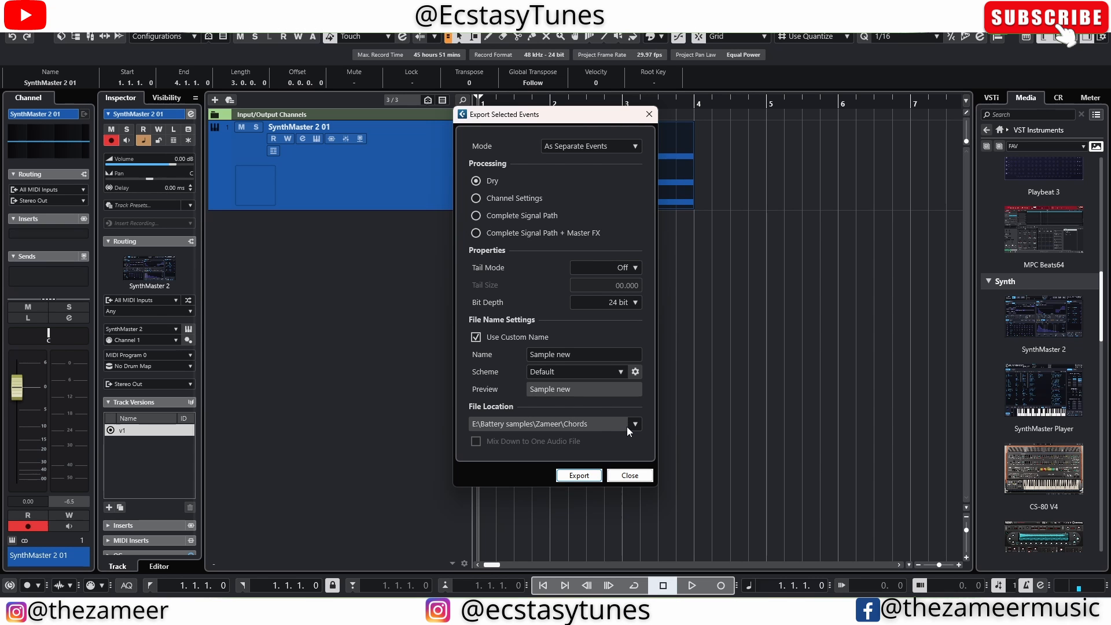
Step: Look through the Battery samples subfolders available as export location and cancel the folder selection
{"action": "left_click", "coordinate": [635, 425]}
{"action": "left_click", "coordinate": [643, 435]}
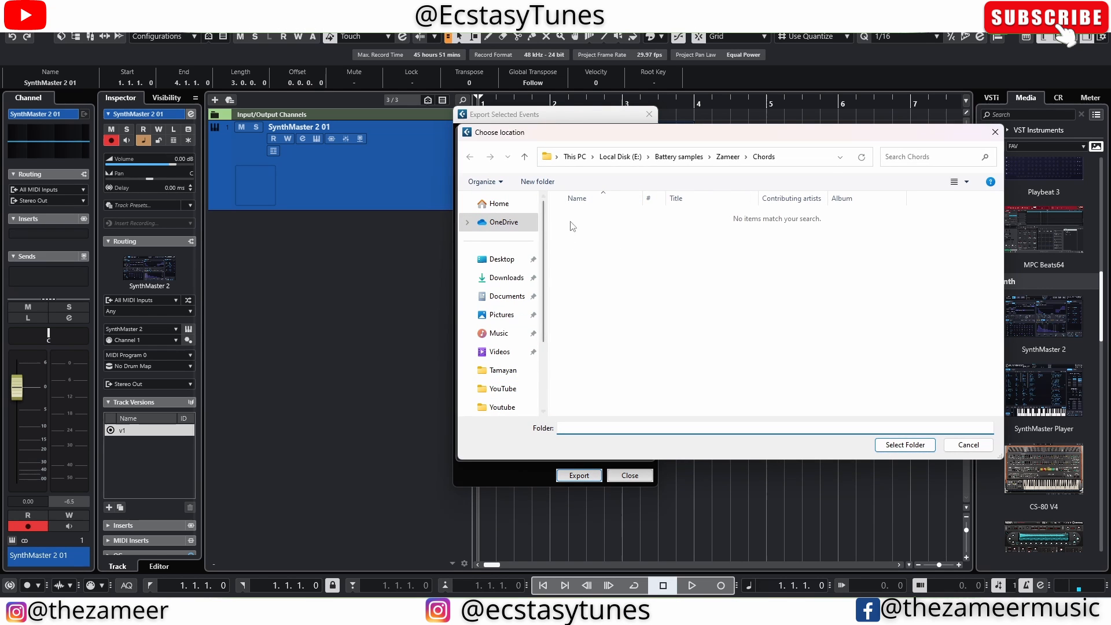
{"action": "left_click", "coordinate": [688, 160]}
{"action": "scroll", "coordinate": [621, 387], "scroll_direction": "down", "scroll_amount": 2}
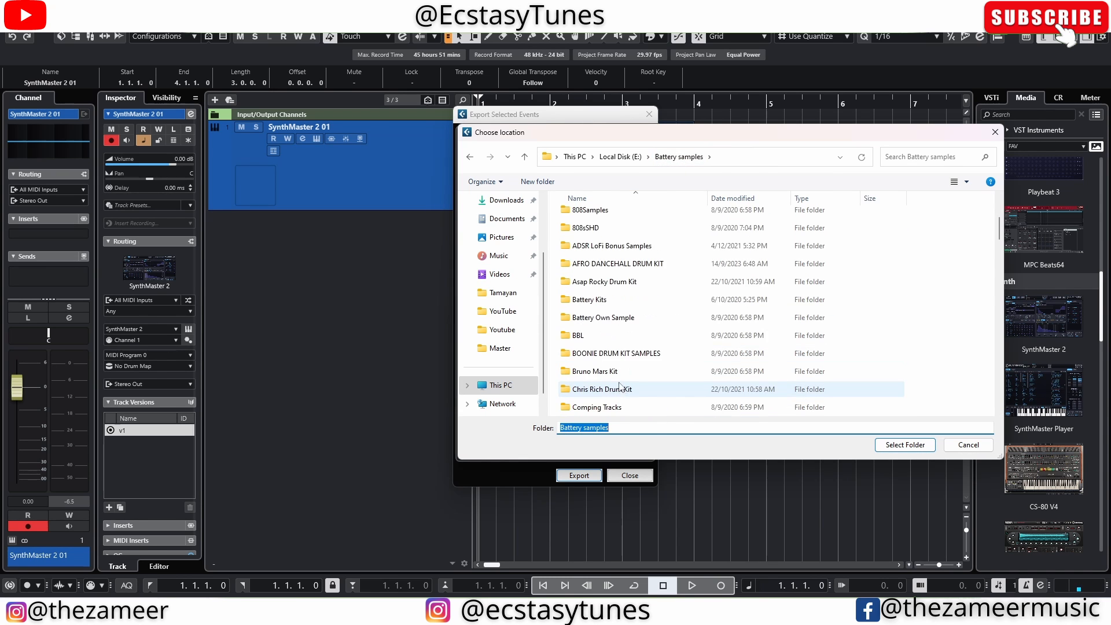
{"action": "scroll", "coordinate": [620, 386], "scroll_direction": "down", "scroll_amount": 8}
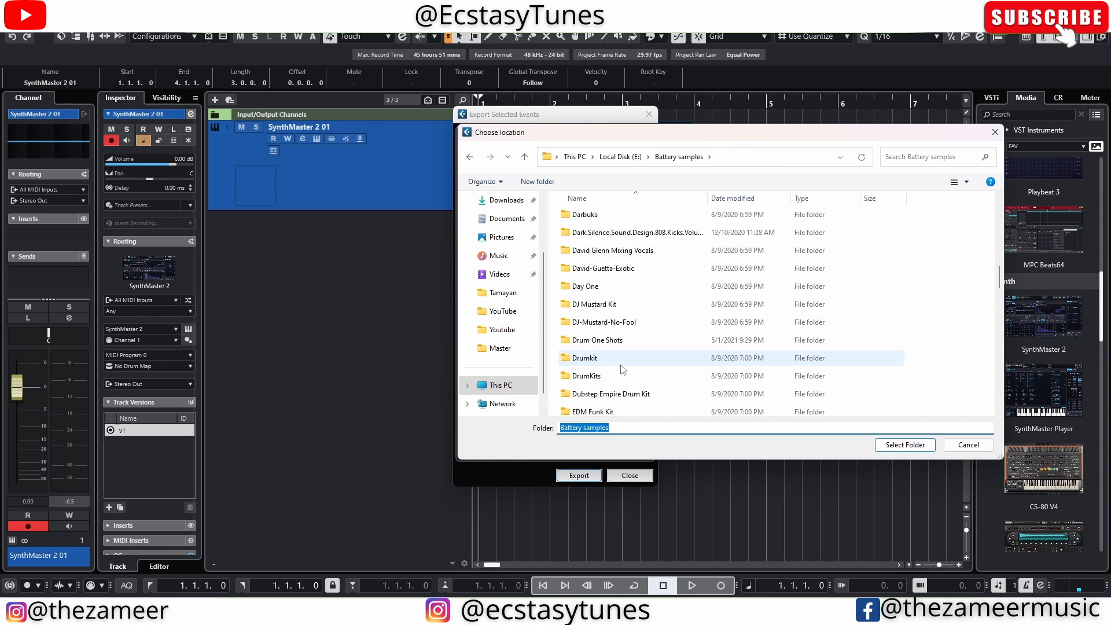
{"action": "scroll", "coordinate": [622, 369], "scroll_direction": "down", "scroll_amount": 10}
{"action": "double_click", "coordinate": [620, 406]}
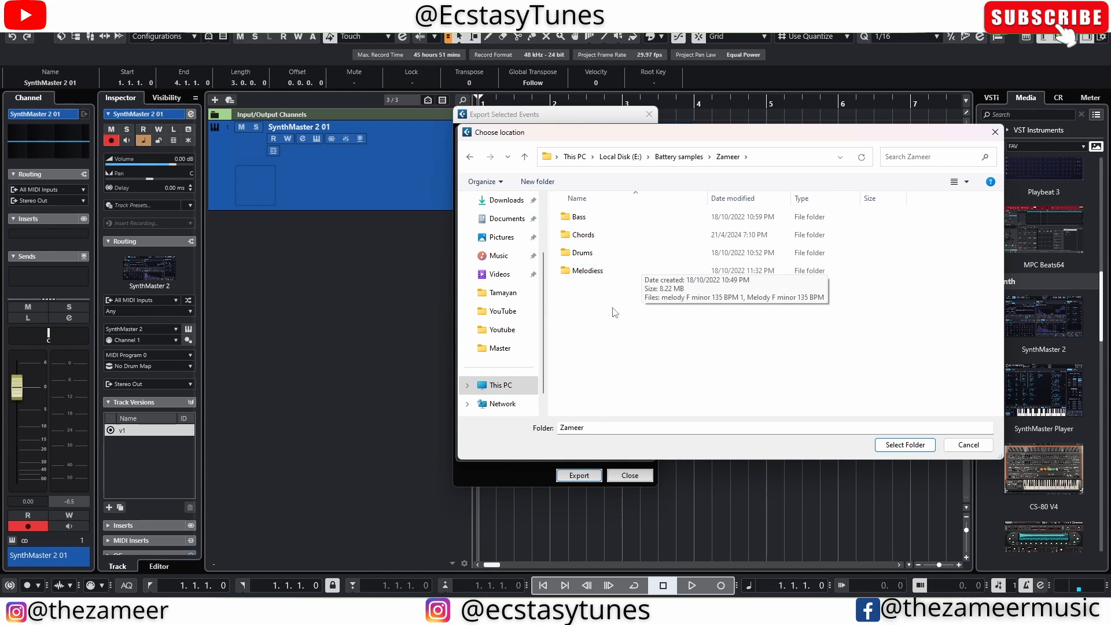
{"action": "left_click", "coordinate": [968, 445]}
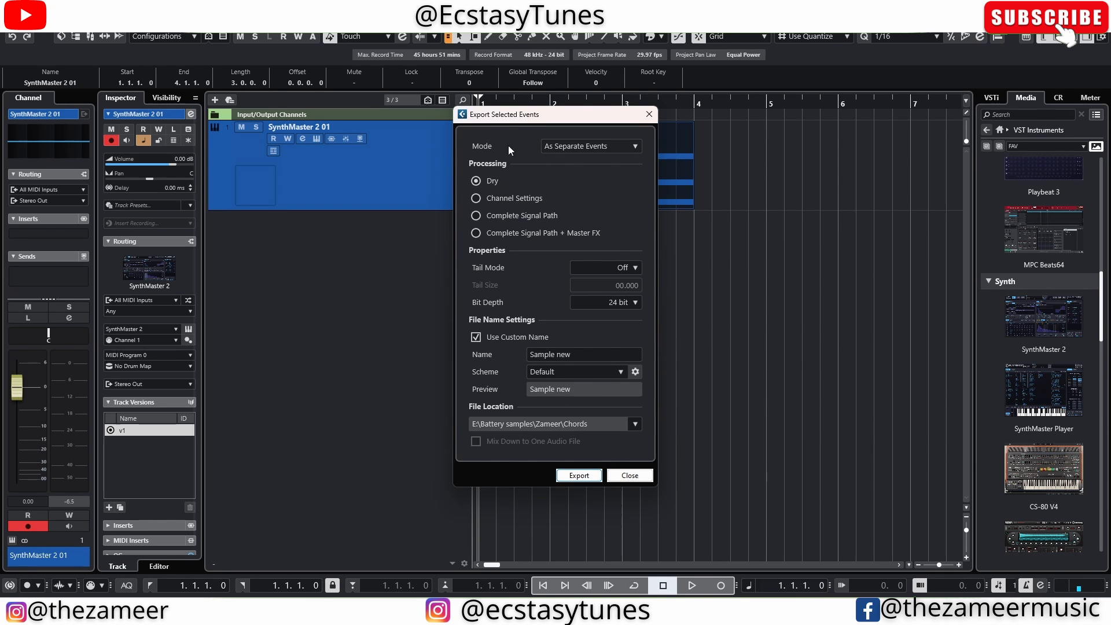
Step: Try the Channel Settings, Complete Signal Path and Complete Signal Path + Master FX processing options, and return to Dry
{"action": "left_click_drag", "start_coordinate": [509, 114], "coordinate": [616, 138]}
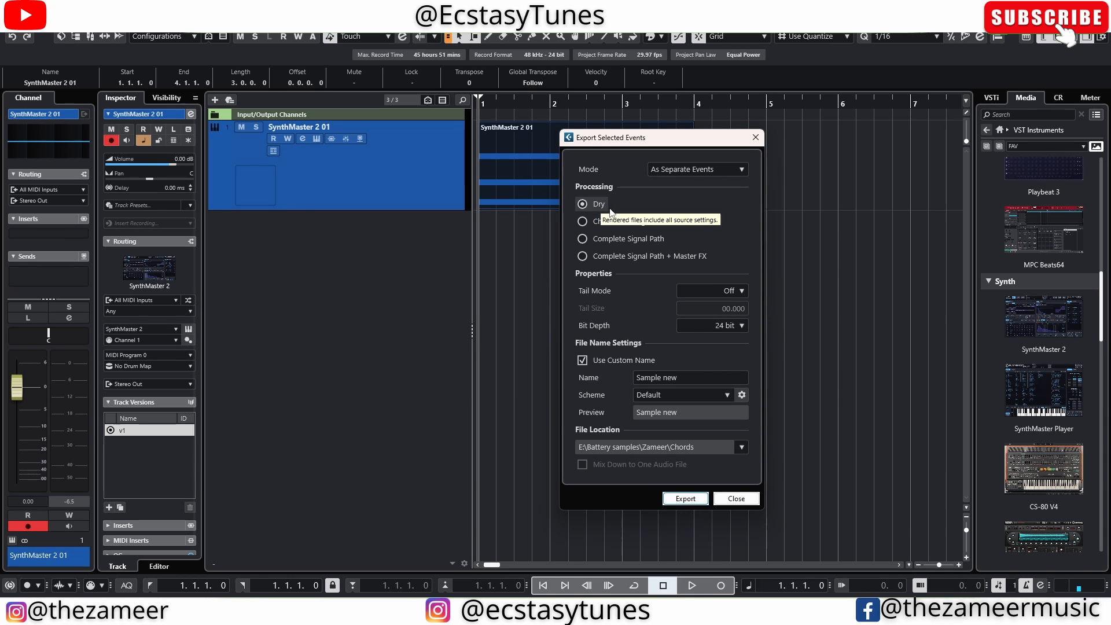
{"action": "left_click", "coordinate": [640, 219]}
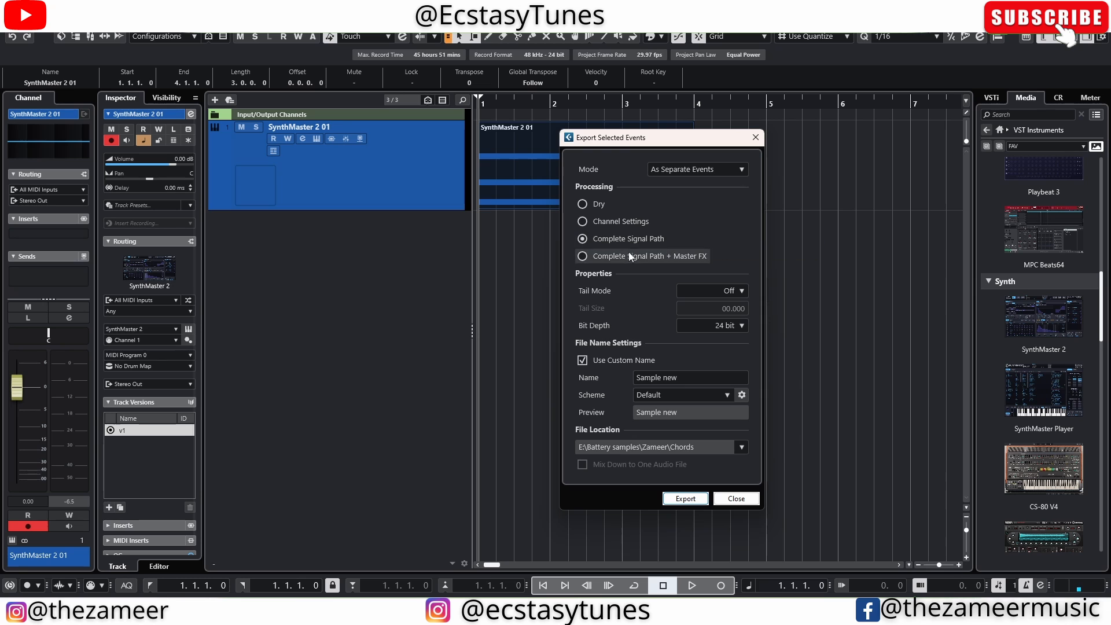
{"action": "left_click", "coordinate": [654, 242]}
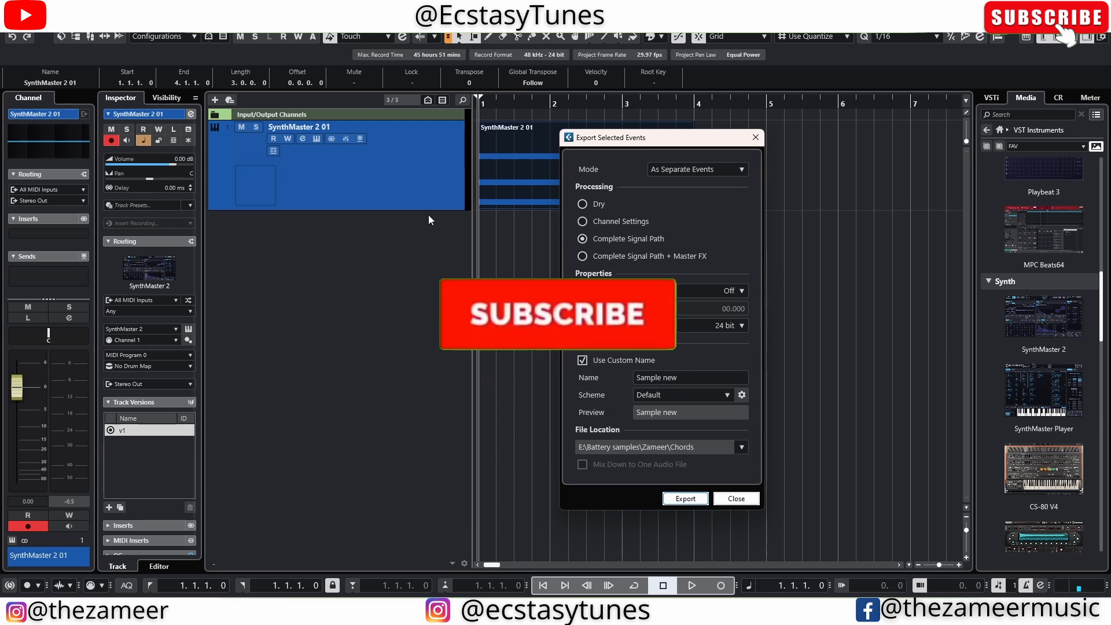
{"action": "left_click", "coordinate": [582, 256]}
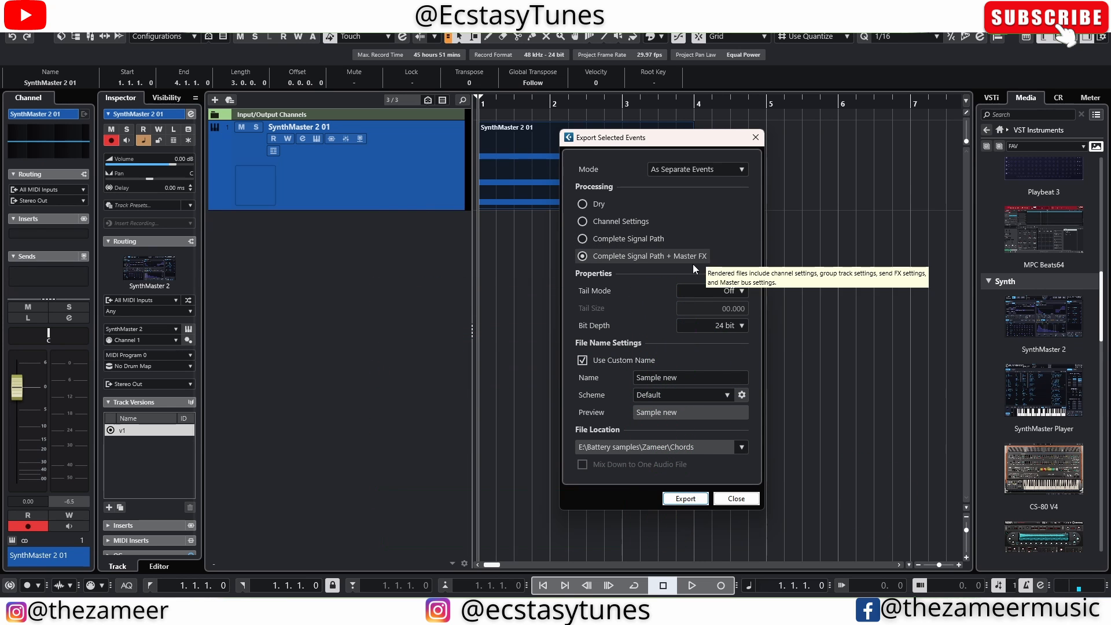
{"action": "left_click", "coordinate": [583, 204]}
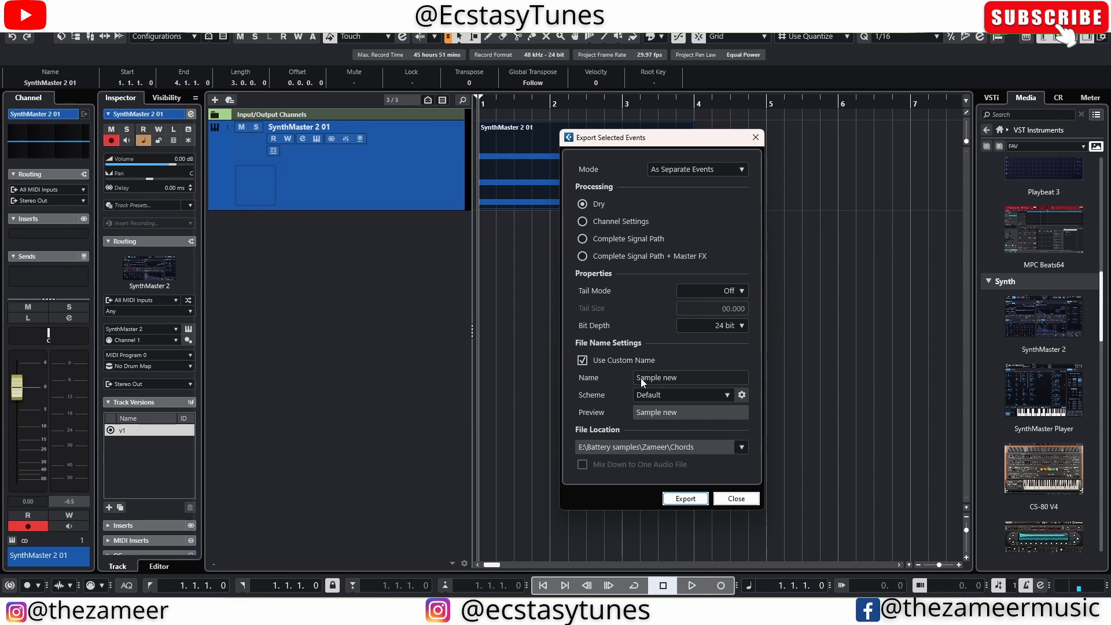
Step: Set the custom name of the exported file to "Arp Magic"
{"action": "left_click", "coordinate": [698, 379]}
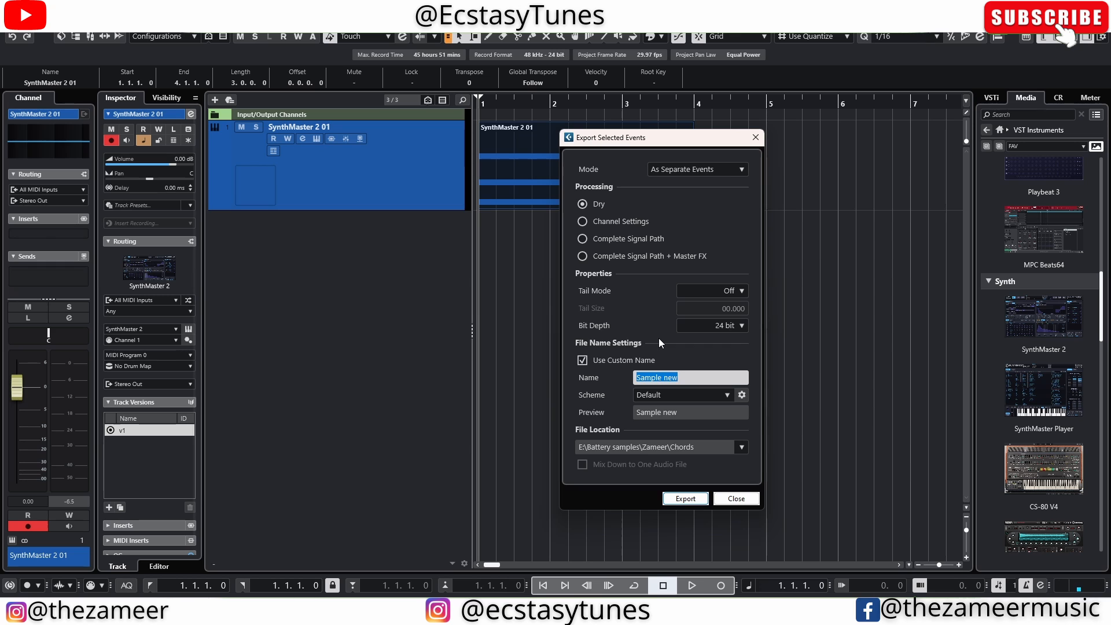
{"action": "key", "text": "BackSpace"}
{"action": "type", "text": "Arp Mahic"}
{"action": "key", "text": "BackSpace"}
{"action": "key", "text": "BackSpace"}
{"action": "key", "text": "BackSpace"}
{"action": "type", "text": "qi"}
{"action": "left_click_drag", "start_coordinate": [692, 381], "coordinate": [636, 382]}
Step: Set the export file location to the Chords folder inside the personal Battery samples collection
{"action": "left_click", "coordinate": [742, 449]}
{"action": "left_click", "coordinate": [754, 463]}
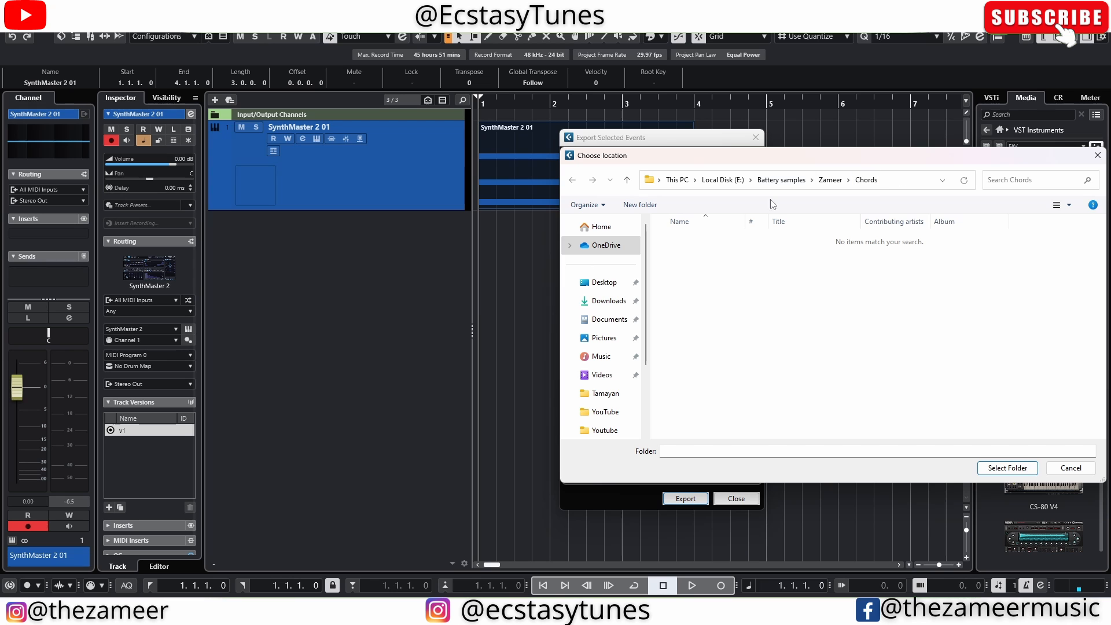
{"action": "left_click", "coordinate": [1008, 467]}
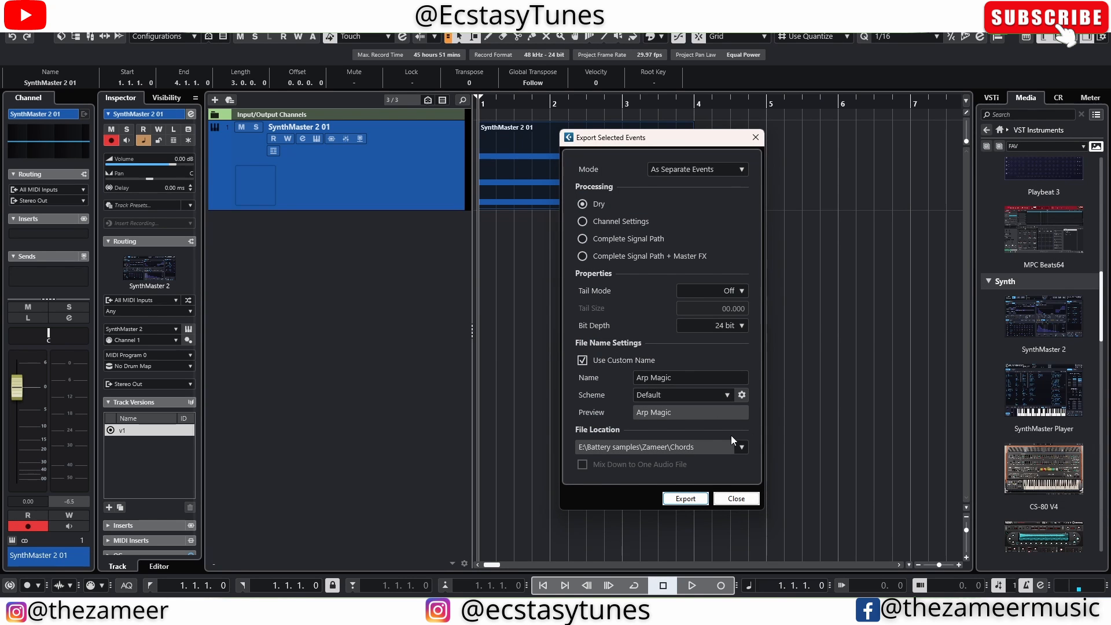
Step: Export the selected SynthMaster 2 event as the "Arp Magic" audio sample
{"action": "left_click", "coordinate": [686, 499]}
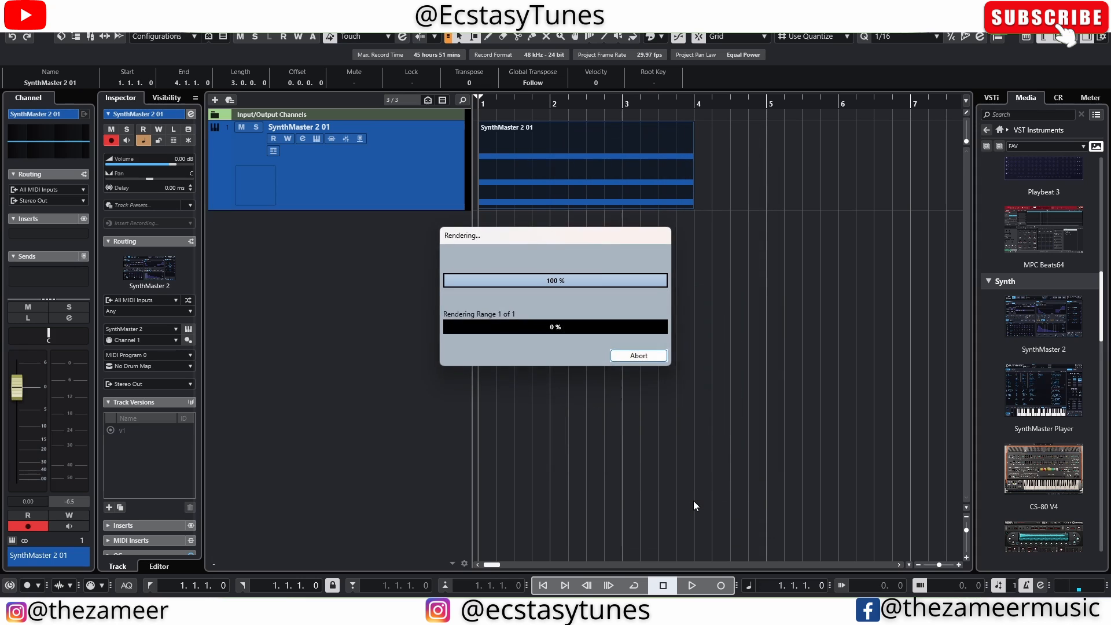
{"action": "left_click", "coordinate": [434, 196]}
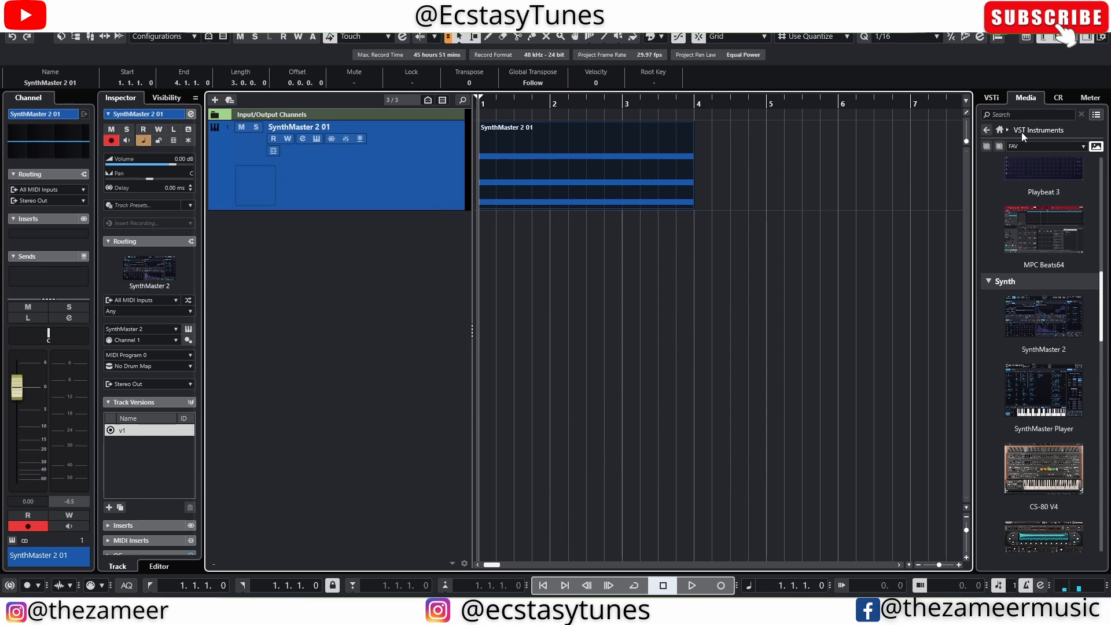
Step: Preview the exported "Arp Magic" sample from the Chords folder in the File Browser, then stop playback
{"action": "left_click", "coordinate": [998, 131]}
{"action": "left_click", "coordinate": [1074, 330]}
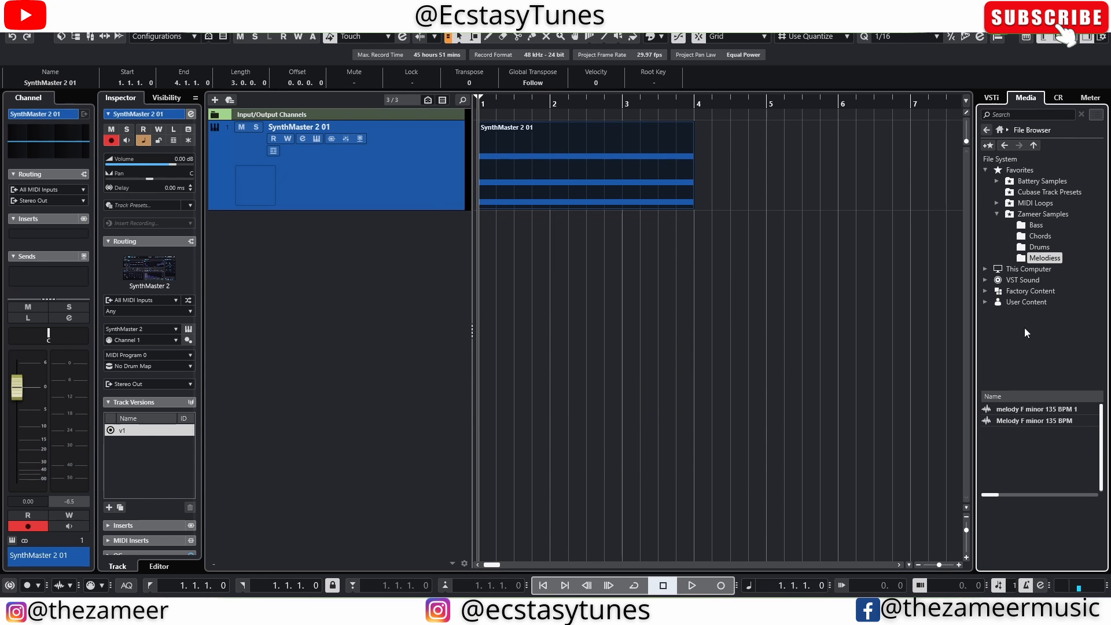
{"action": "left_click", "coordinate": [1040, 235]}
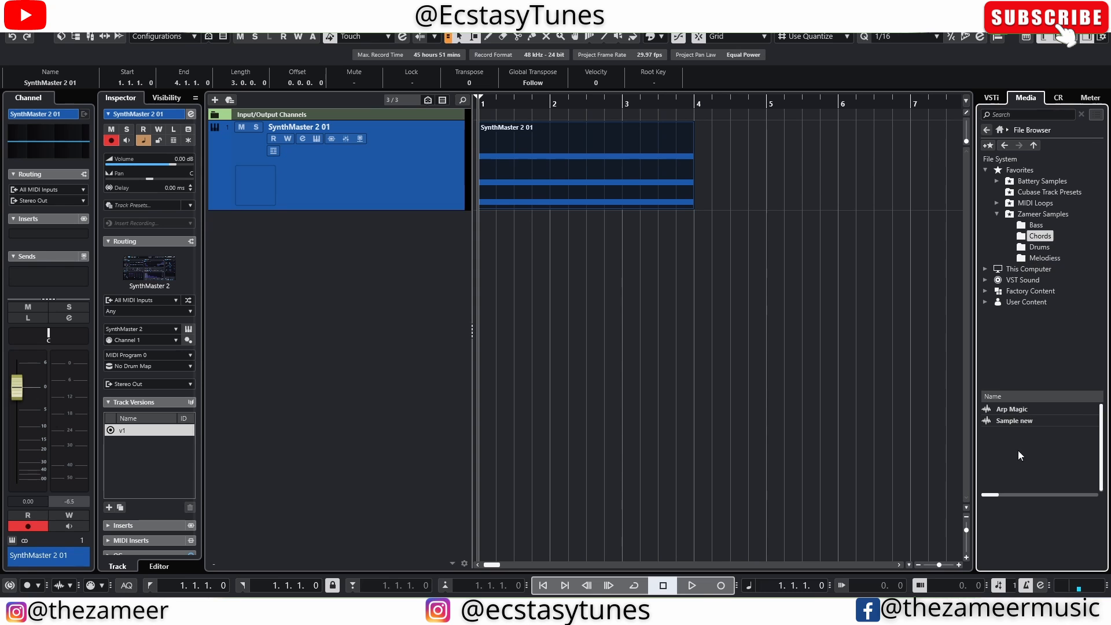
{"action": "left_click", "coordinate": [1011, 410]}
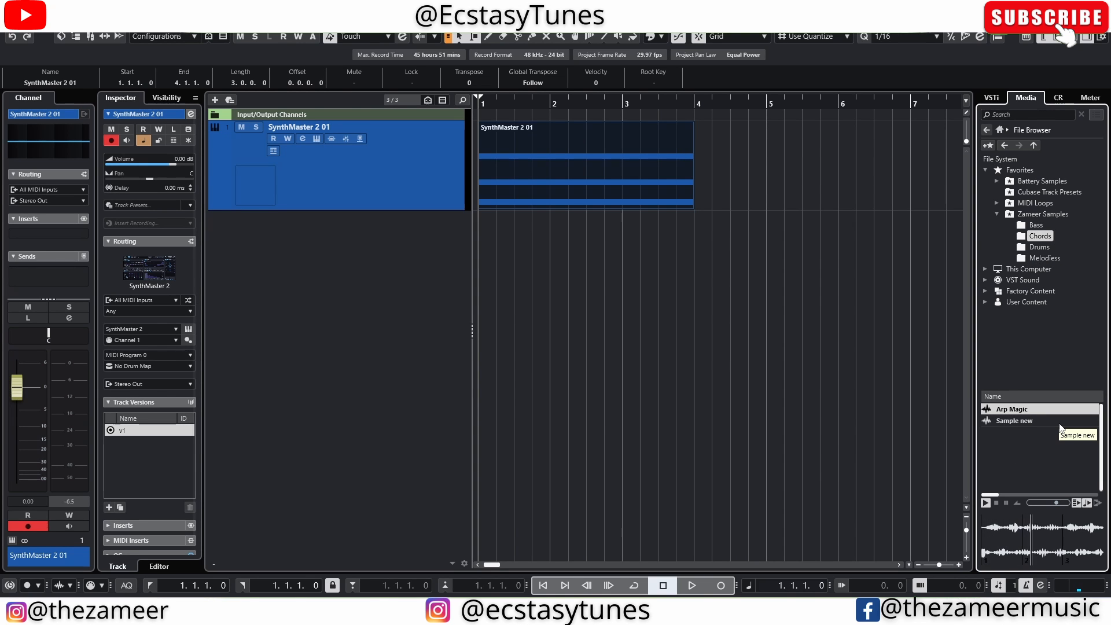
{"action": "left_click", "coordinate": [995, 502]}
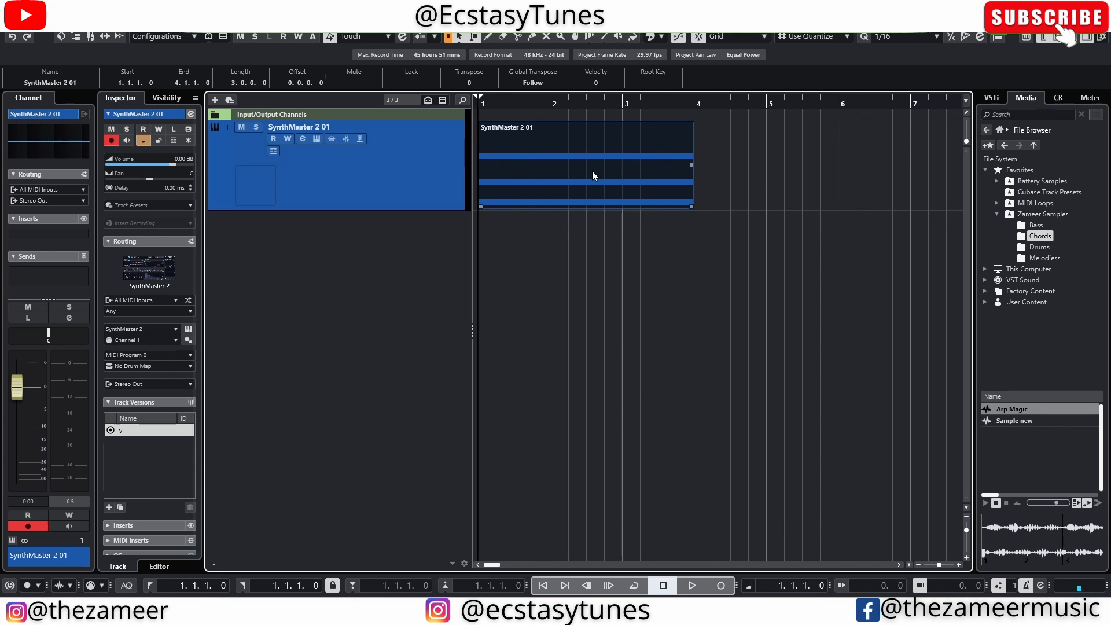
Step: Add the Drum 125 BPM loop from the media library to a new audio track at bar 1, below the SynthMaster 2 track
{"action": "left_click", "coordinate": [552, 155]}
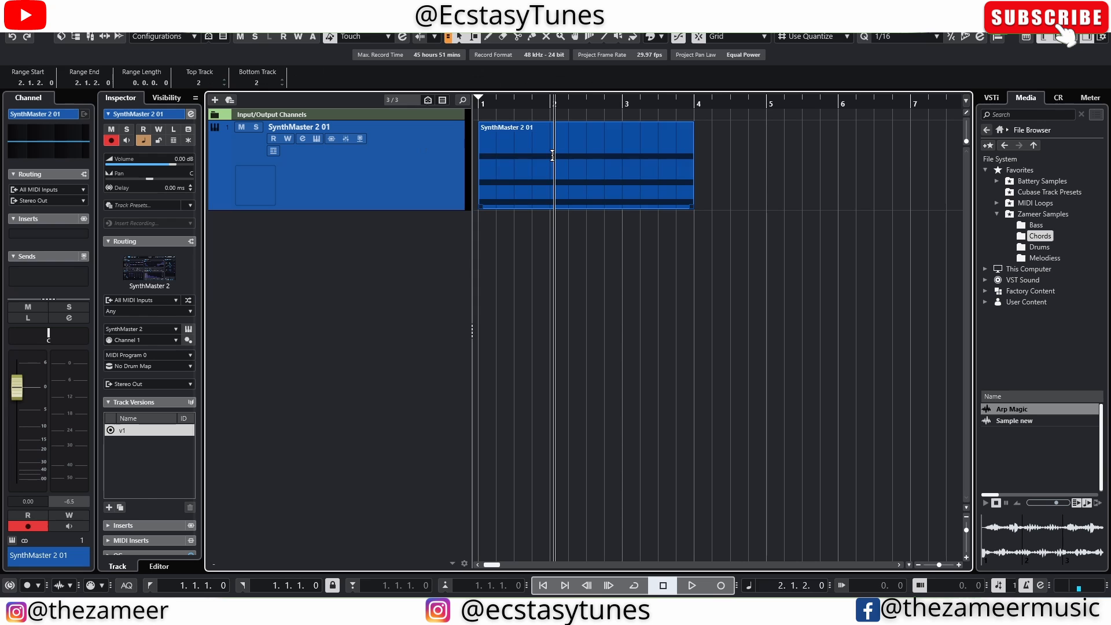
{"action": "left_click", "coordinate": [999, 129]}
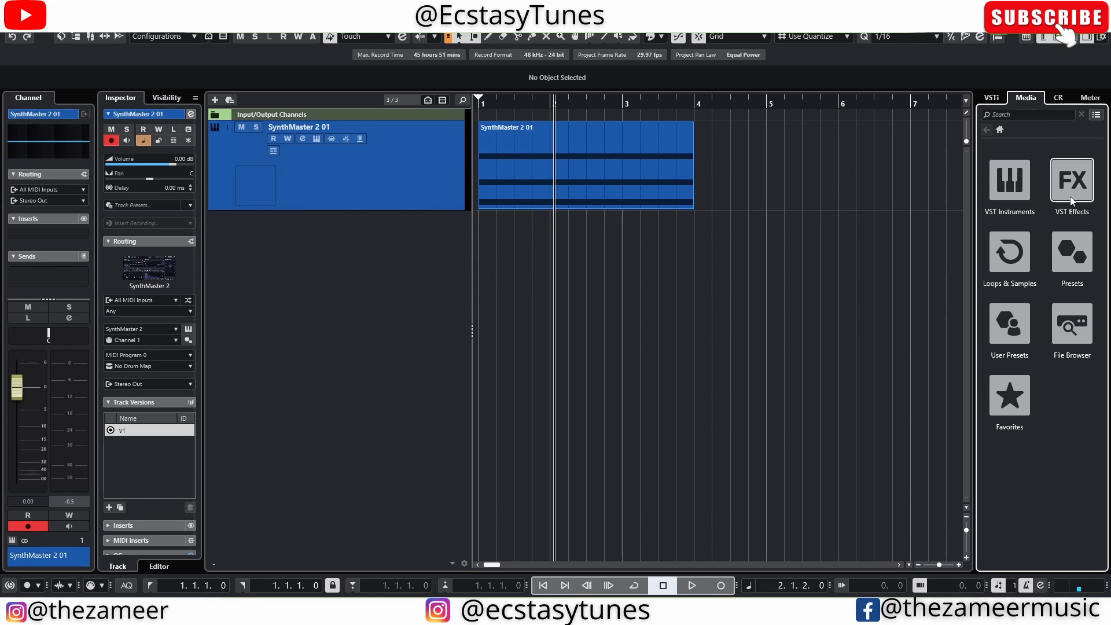
{"action": "left_click", "coordinate": [1009, 237]}
{"action": "left_click_drag", "start_coordinate": [1031, 409], "coordinate": [479, 241]}
{"action": "left_click", "coordinate": [633, 399]}
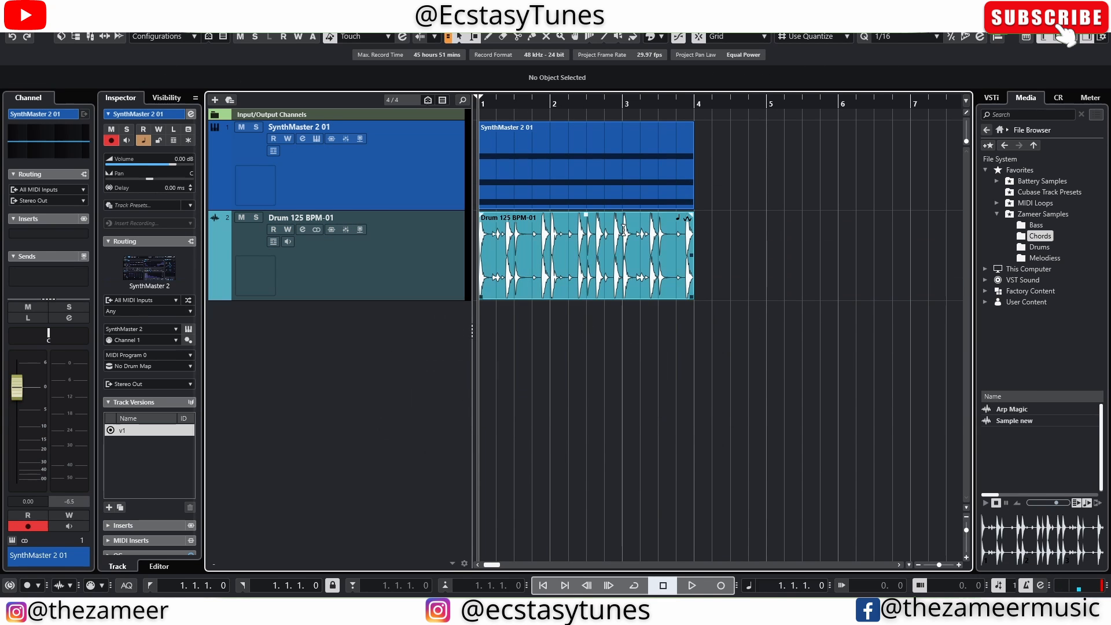
Step: Select the SynthMaster 2 part and the Drum 125 BPM event together and open the Export Selected Events dialog
{"action": "mouse_move", "coordinate": [741, 190]}
{"action": "left_mouse_down"}
{"action": "mouse_move", "coordinate": [596, 238]}
{"action": "mouse_move", "coordinate": [492, 296]}
{"action": "left_mouse_up"}
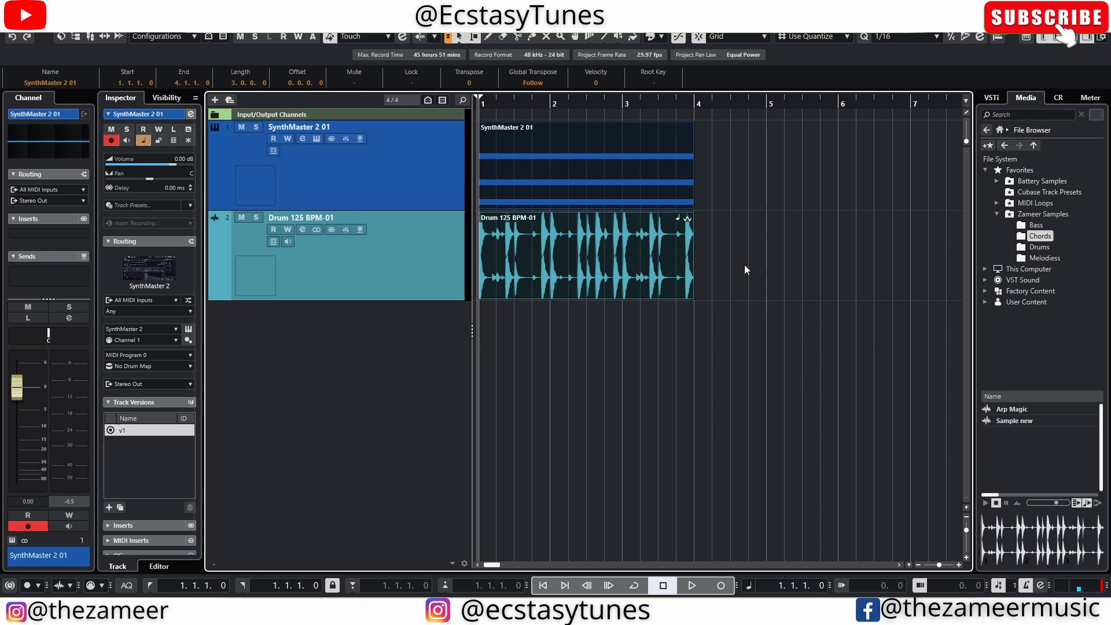
{"action": "left_click", "coordinate": [707, 176]}
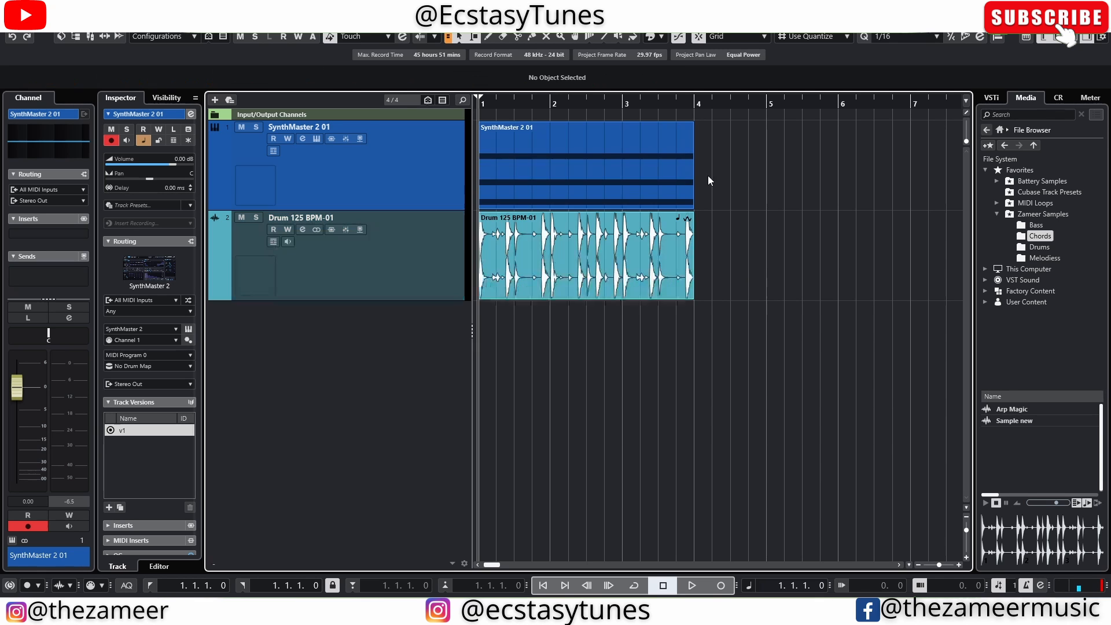
{"action": "left_click_drag", "start_coordinate": [743, 185], "coordinate": [583, 256]}
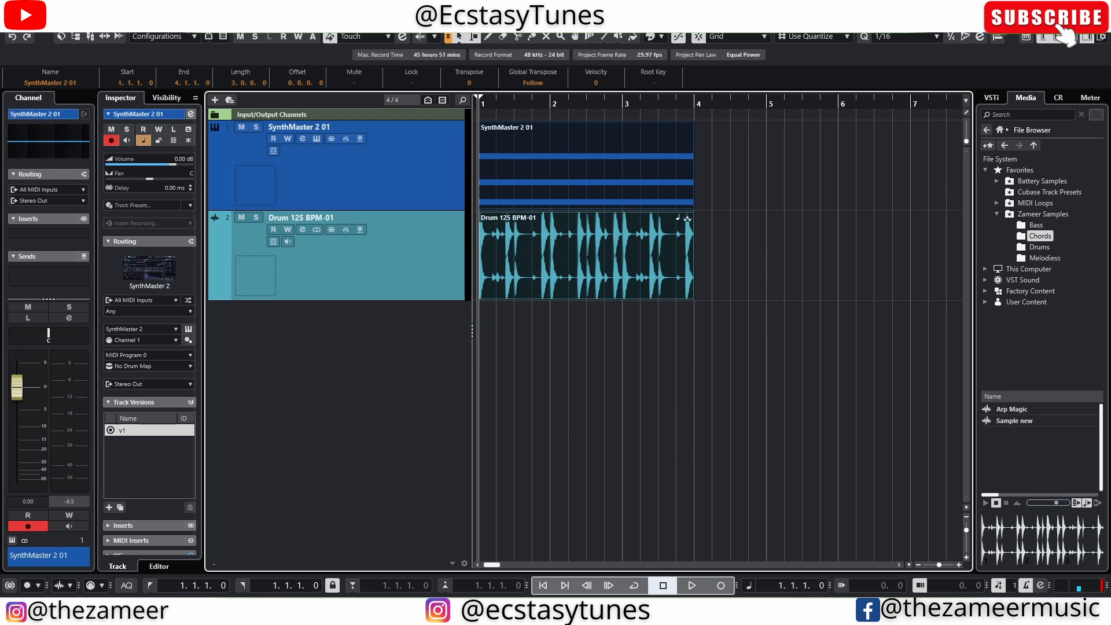
{"action": "left_click", "coordinate": [11, 26]}
{"action": "mouse_move", "coordinate": [52, 197]}
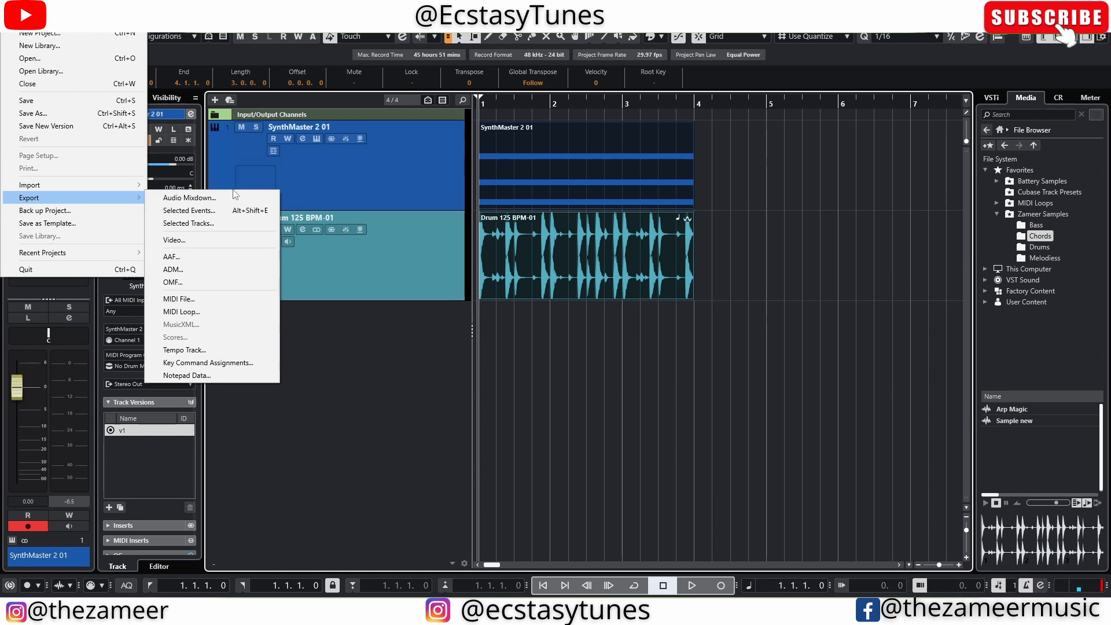
{"action": "left_click", "coordinate": [231, 210]}
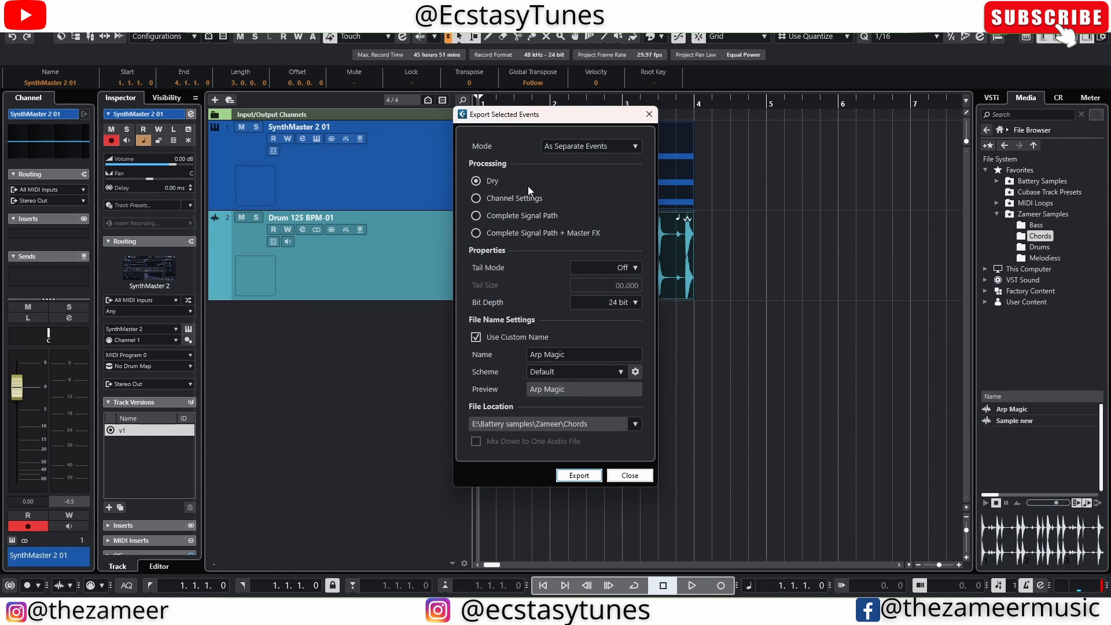
Step: Compare the Dry, Channel Settings, Complete Signal Path and Complete Signal Path + Master FX processing options, and choose Channel Settings
{"action": "left_click", "coordinate": [489, 198]}
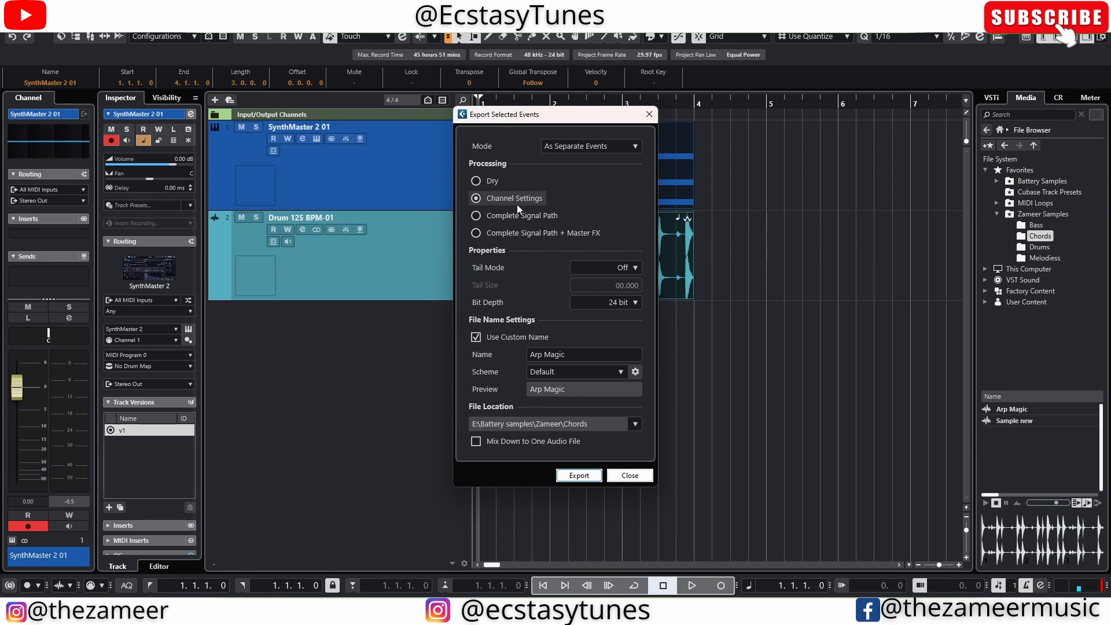
{"action": "left_click", "coordinate": [474, 182]}
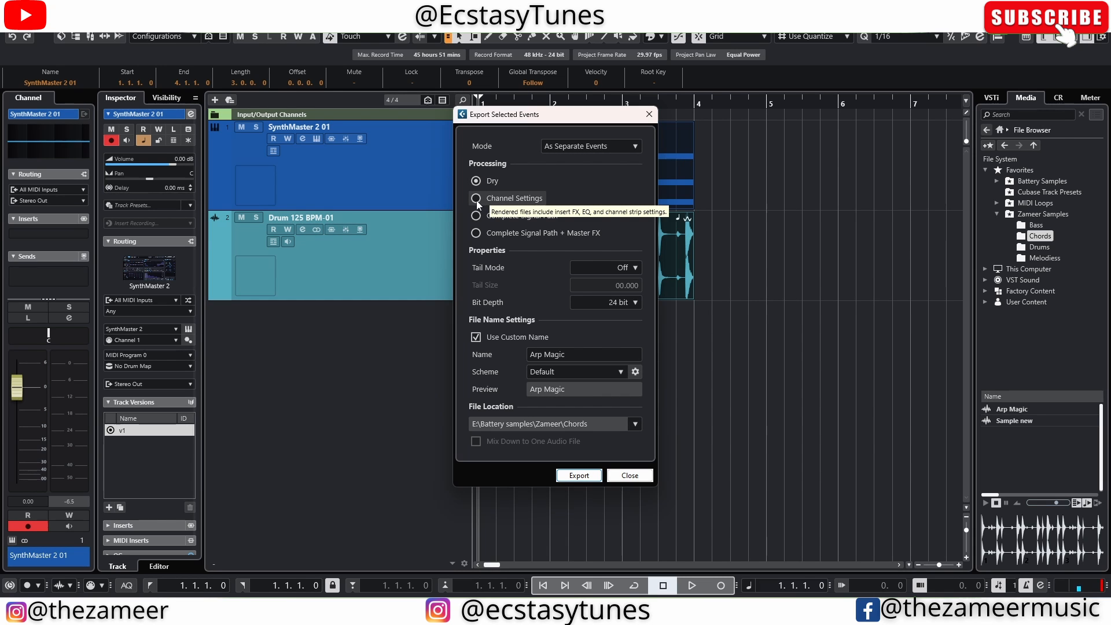
{"action": "left_click", "coordinate": [476, 199]}
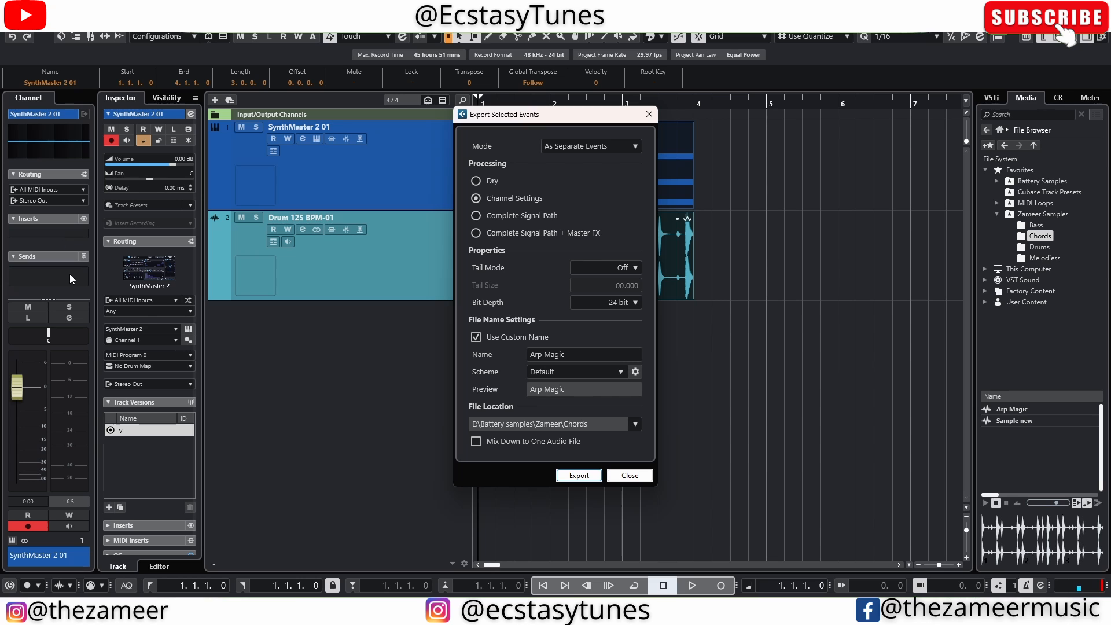
{"action": "left_click", "coordinate": [506, 215]}
{"action": "left_click", "coordinate": [506, 235]}
{"action": "left_click", "coordinate": [476, 199]}
Step: Export both events with Mix Down to One Audio File under the name "Arp Magic Deum" and preview the exported sample
{"action": "left_click", "coordinate": [579, 354]}
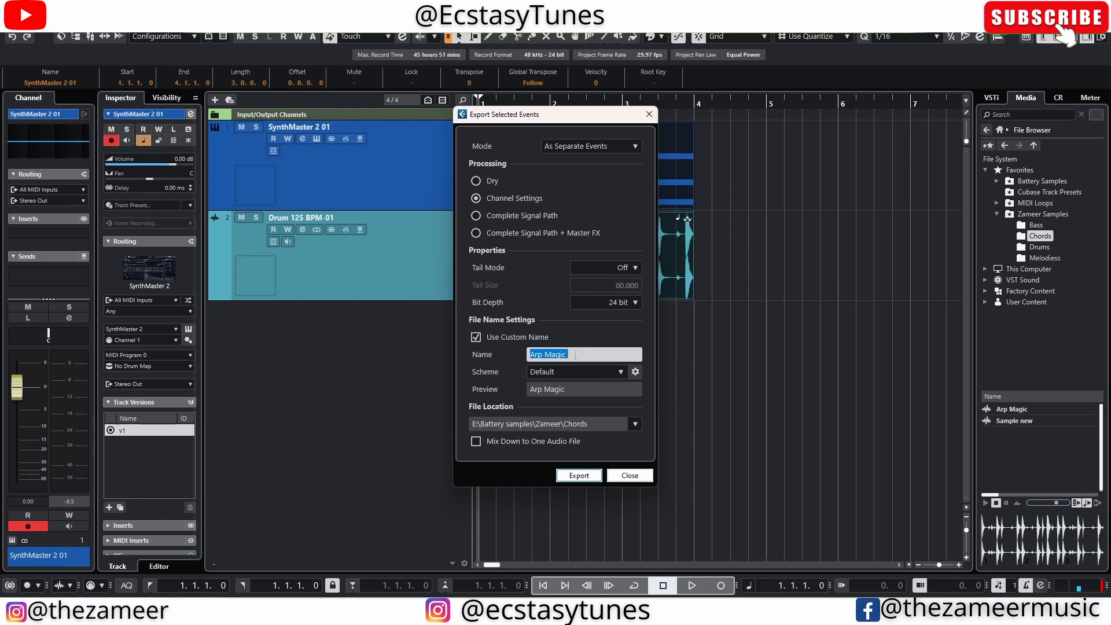
{"action": "left_click", "coordinate": [580, 354]}
{"action": "type", "text": "Dem"}
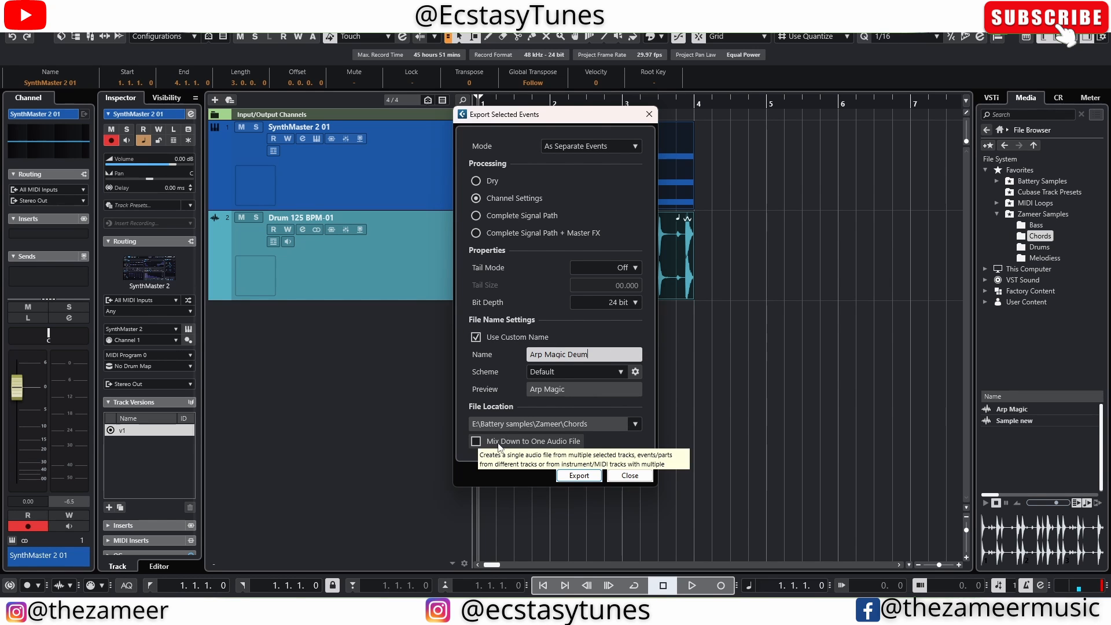
{"action": "left_click", "coordinate": [476, 442]}
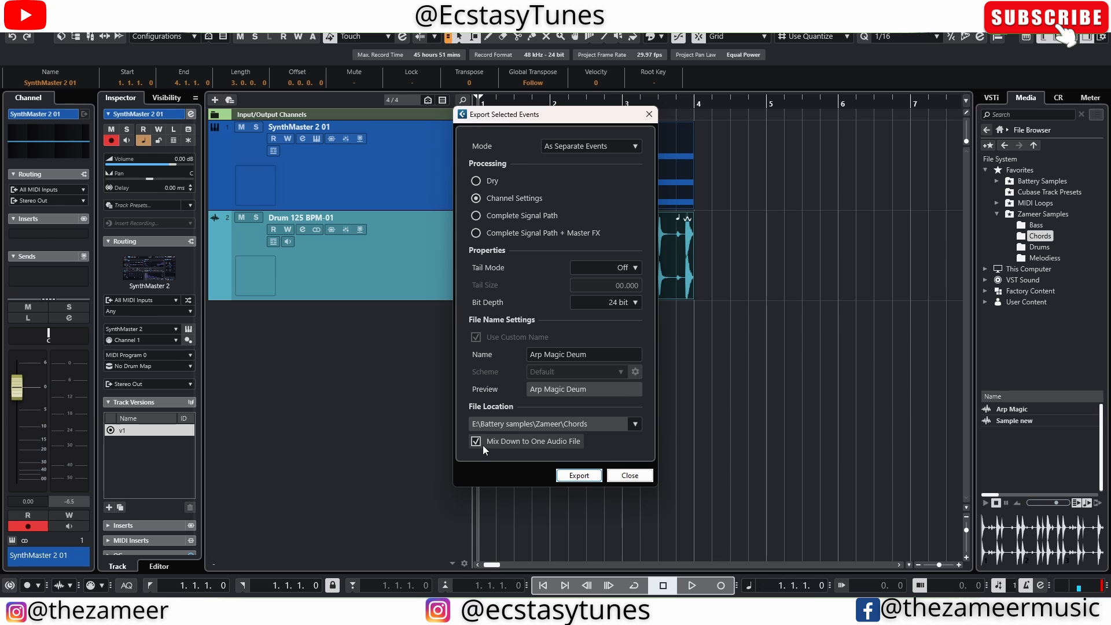
{"action": "left_click", "coordinate": [579, 476]}
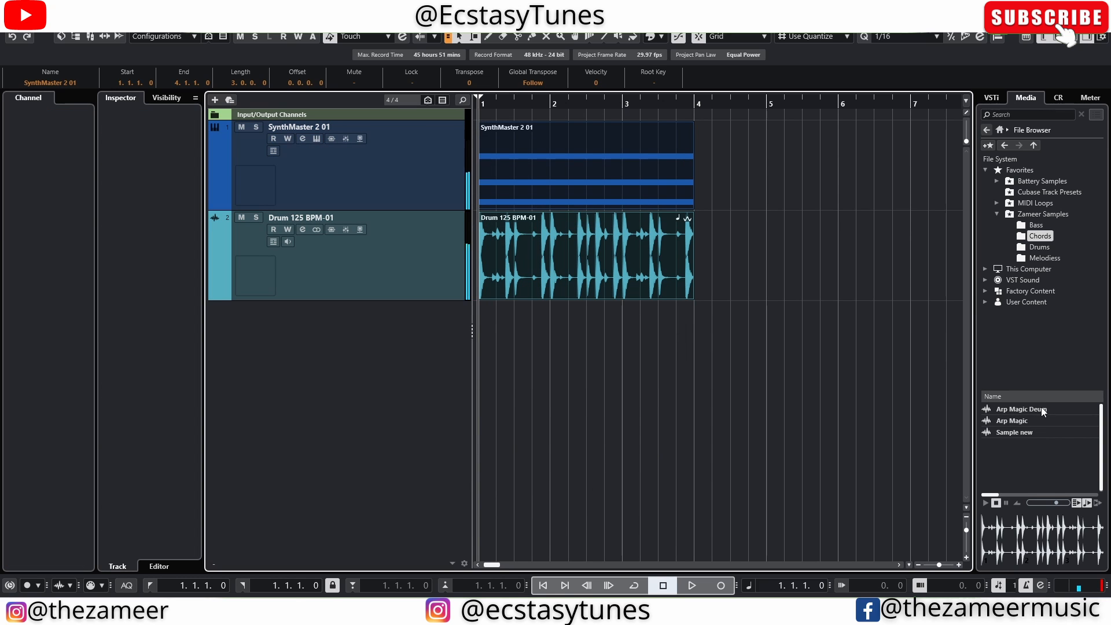
{"action": "left_click", "coordinate": [1020, 411]}
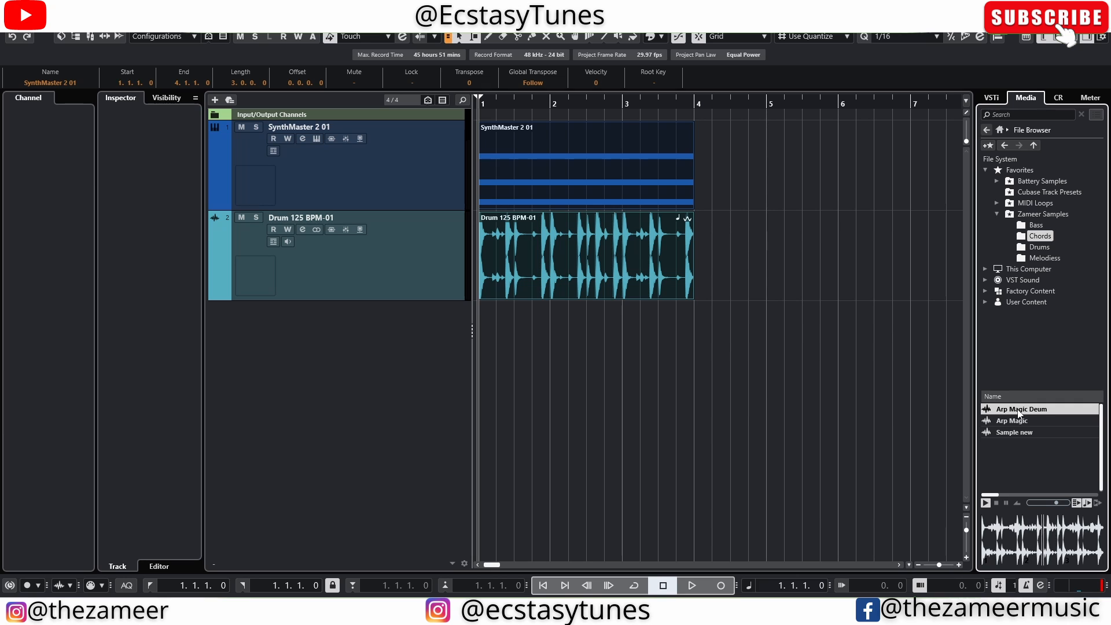
Step: Add an MPC Beats64 instrument track from the VST Instruments and display the plug-in's project and sample list
{"action": "left_click", "coordinate": [1000, 130]}
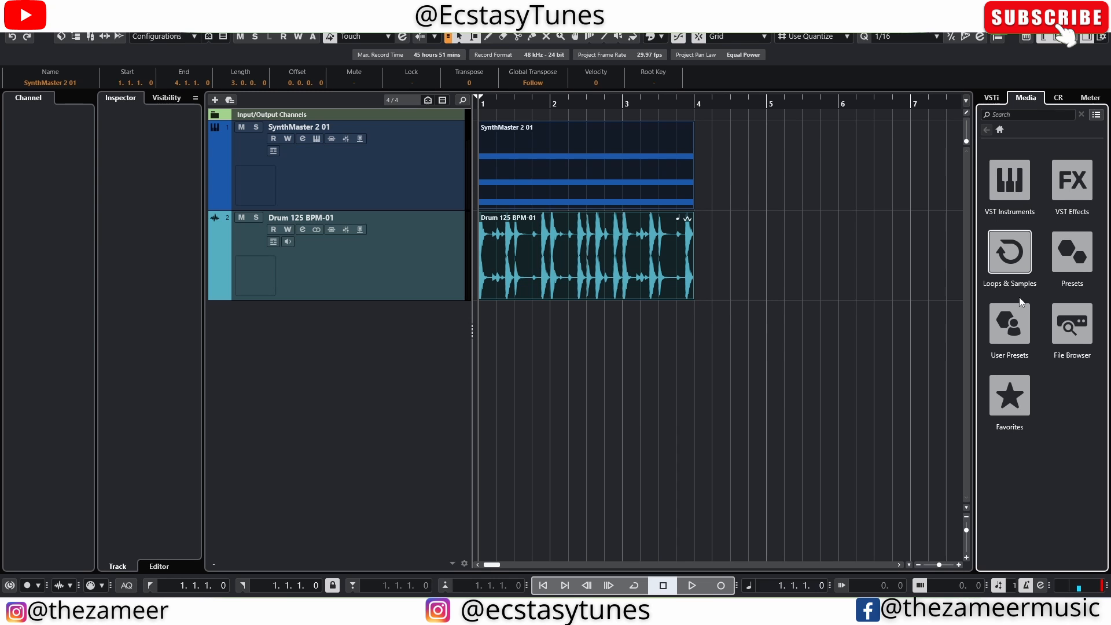
{"action": "left_click", "coordinate": [1011, 183]}
{"action": "left_click_drag", "start_coordinate": [1046, 239], "coordinate": [266, 358]}
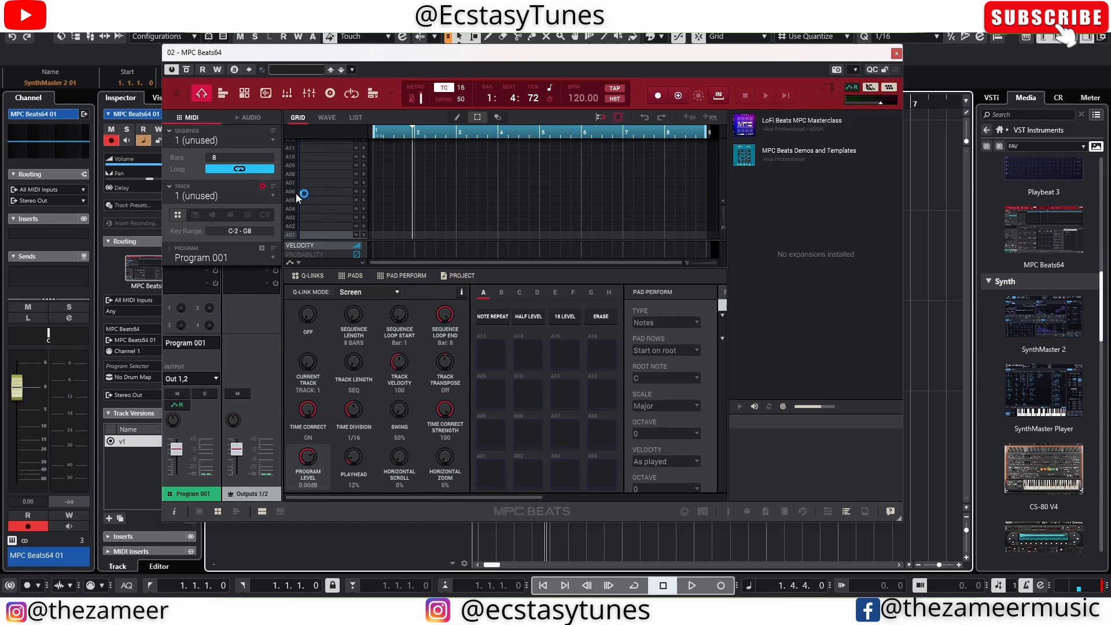
{"action": "left_click", "coordinate": [894, 513]}
{"action": "left_click", "coordinate": [851, 512]}
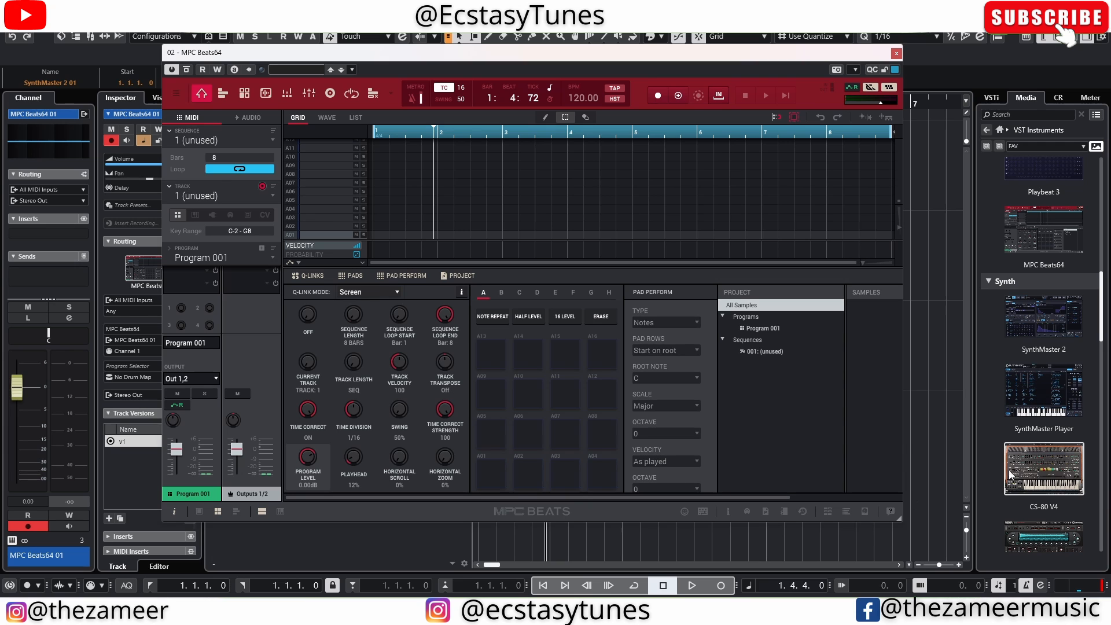
Step: Load the "Arp Magic Deum" sample from the File Browser into the MPC Beats project and open it in the sample editor
{"action": "left_click", "coordinate": [1000, 129]}
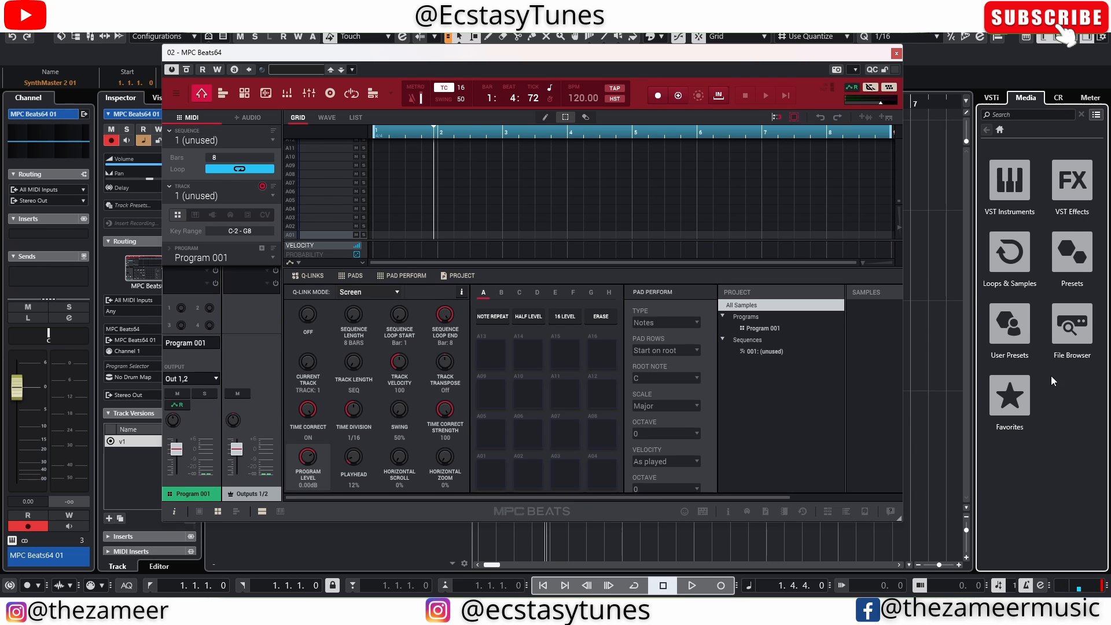
{"action": "left_click", "coordinate": [1064, 335]}
{"action": "left_click_drag", "start_coordinate": [1033, 406], "coordinate": [793, 382]}
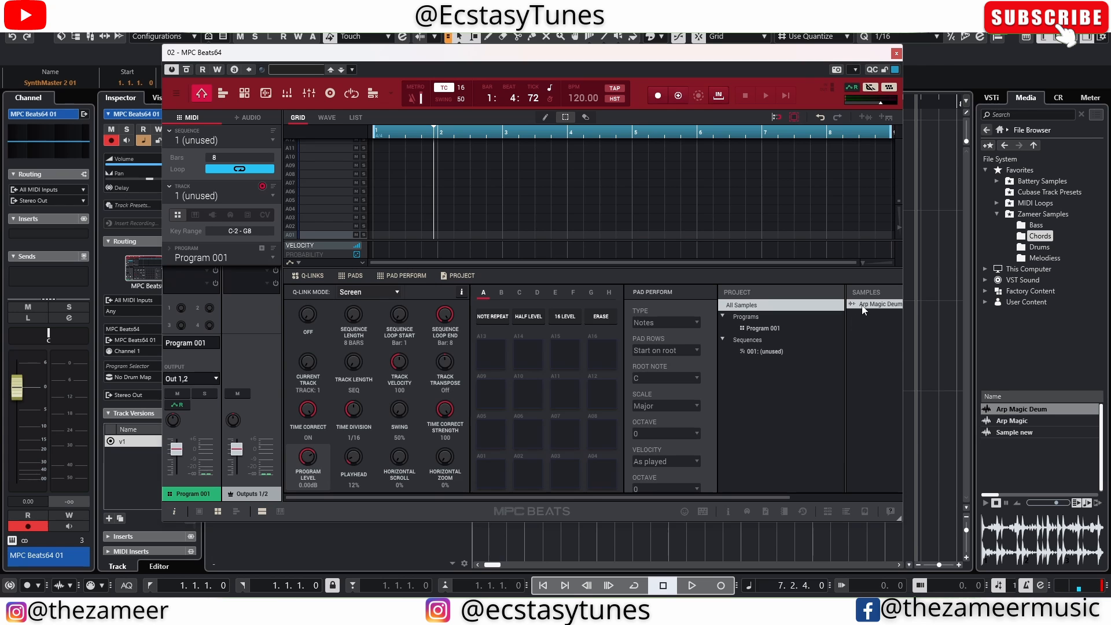
{"action": "double_click", "coordinate": [863, 308]}
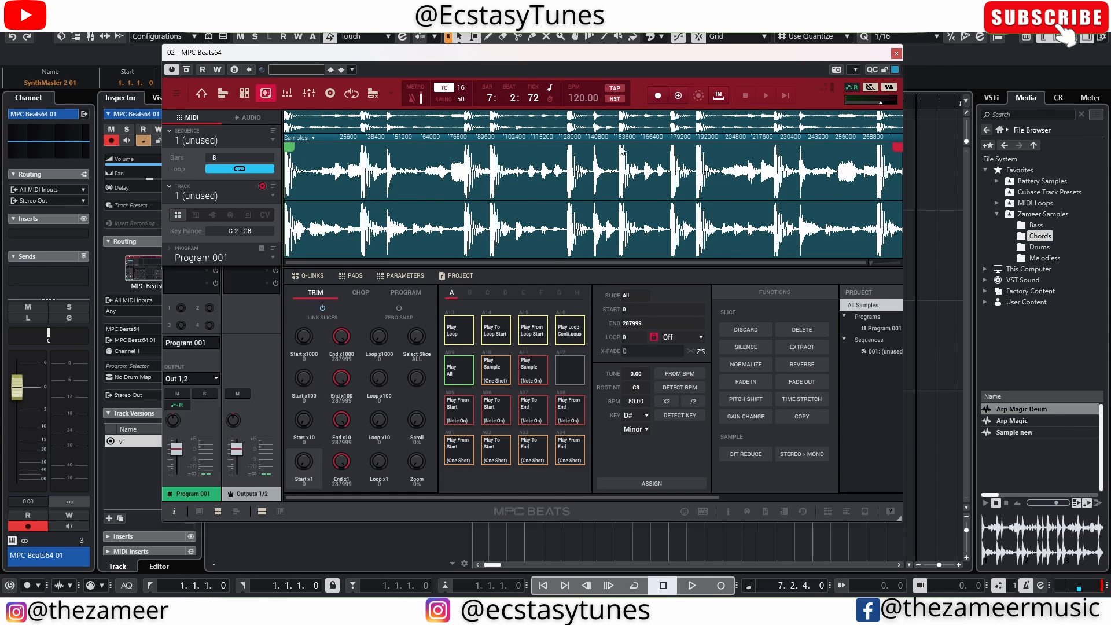
Step: Close the MPC Beats64 window and show the subfolders of the personal samples folder in the File Browser favorites
{"action": "left_click_drag", "start_coordinate": [191, 53], "coordinate": [206, 112]}
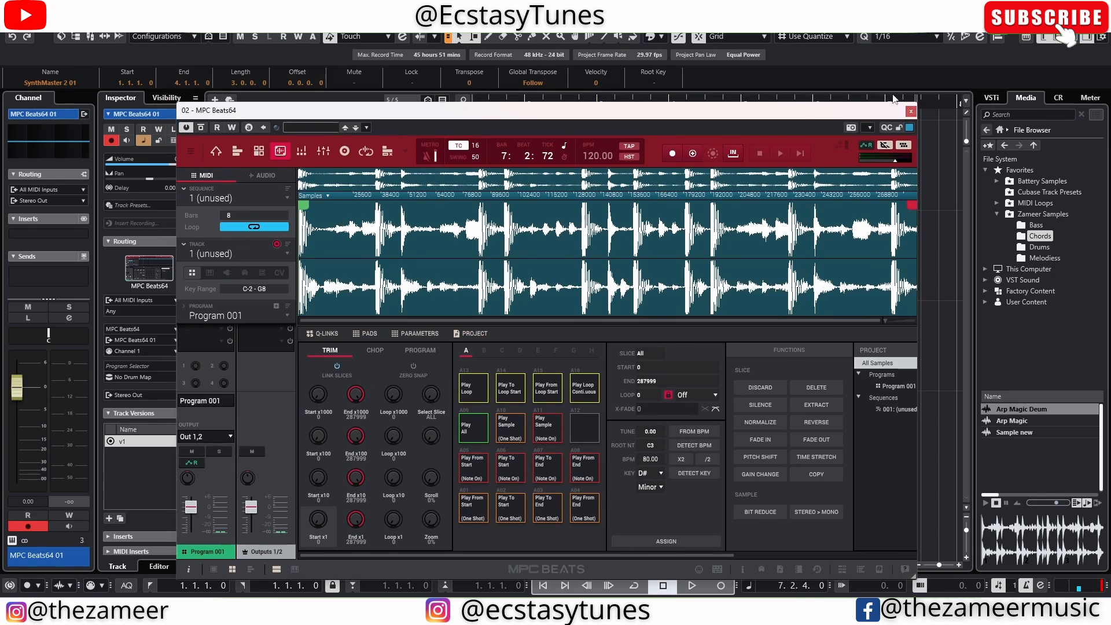
{"action": "left_click", "coordinate": [911, 111]}
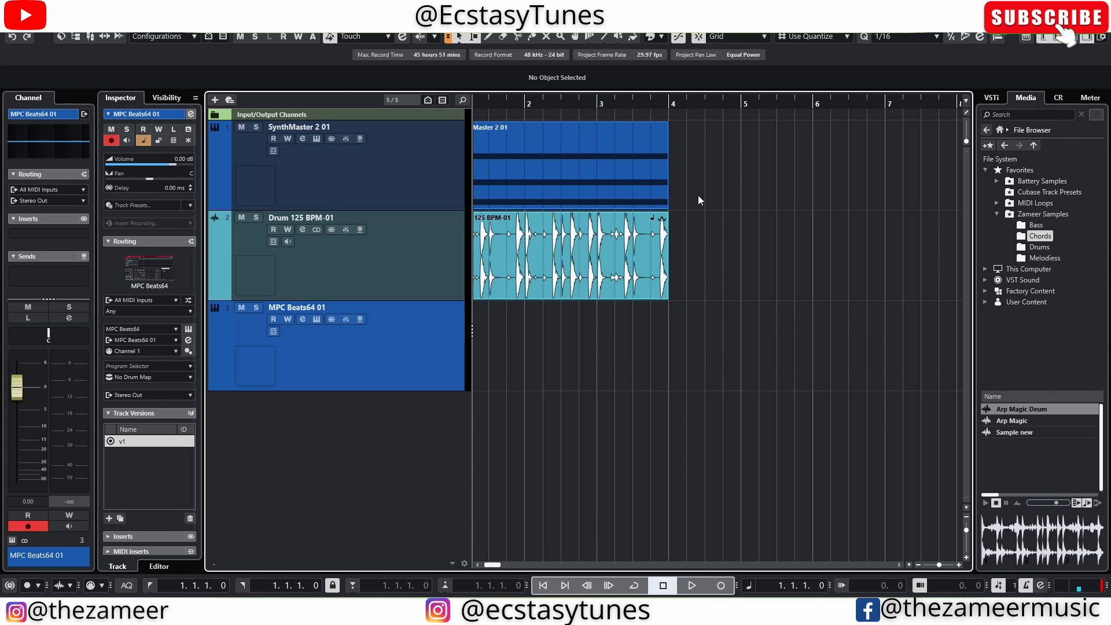
{"action": "left_click", "coordinate": [1041, 214]}
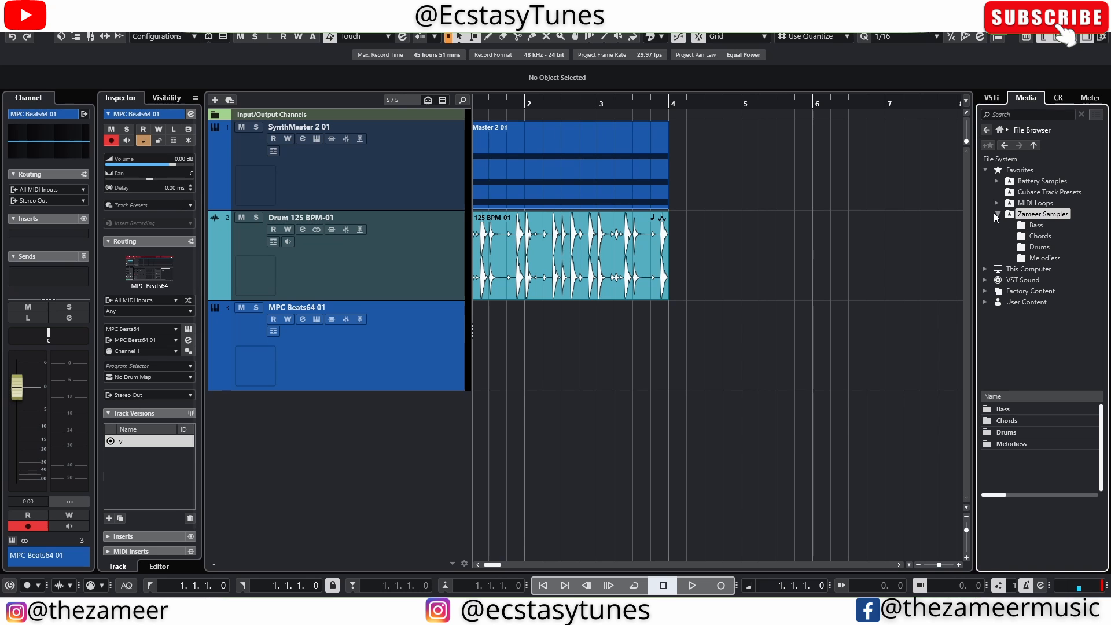